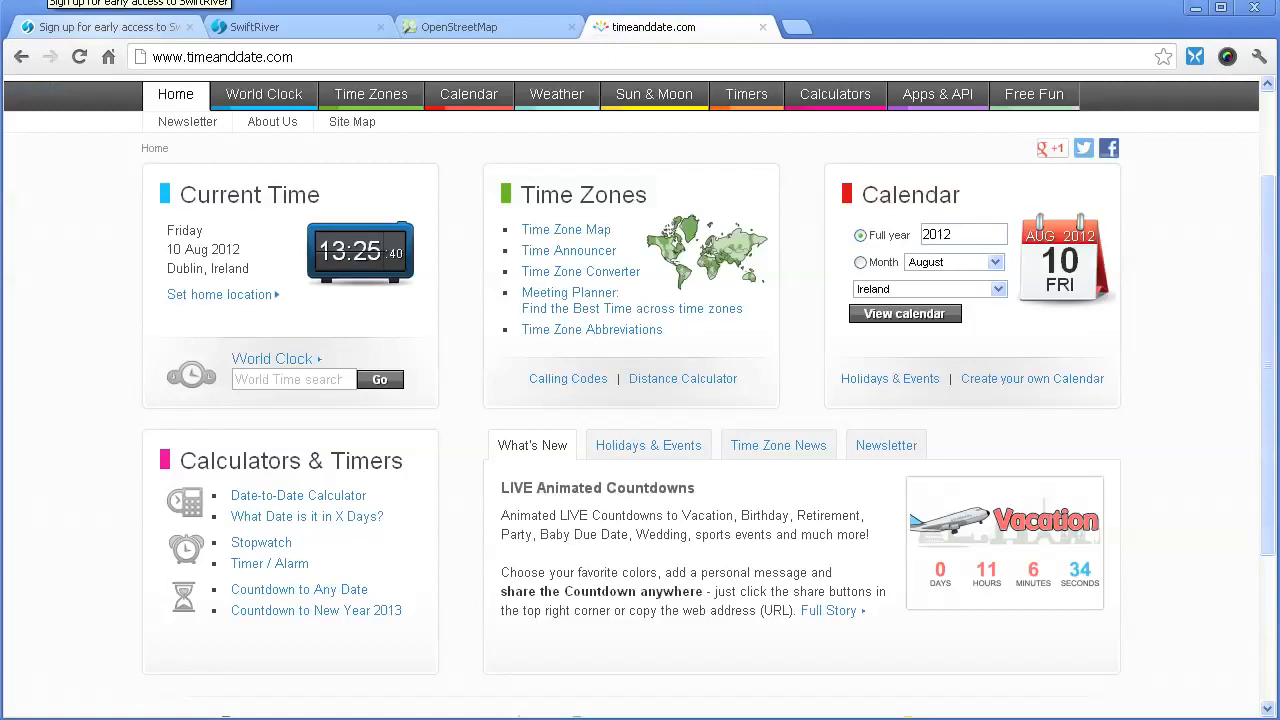
- Load the SwiftRiver site root instead of the swiftly.org/beta page
{"action": "left_click", "coordinate": [110, 27]}
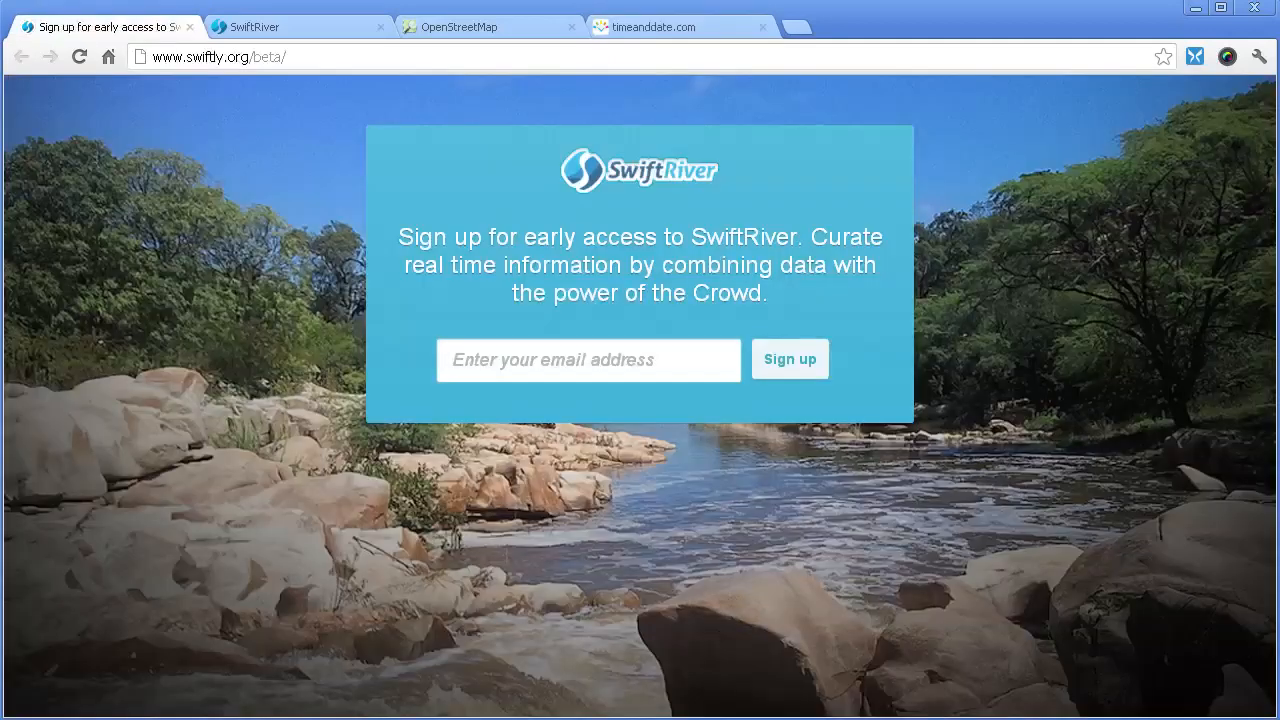
{"action": "left_click", "coordinate": [560, 360]}
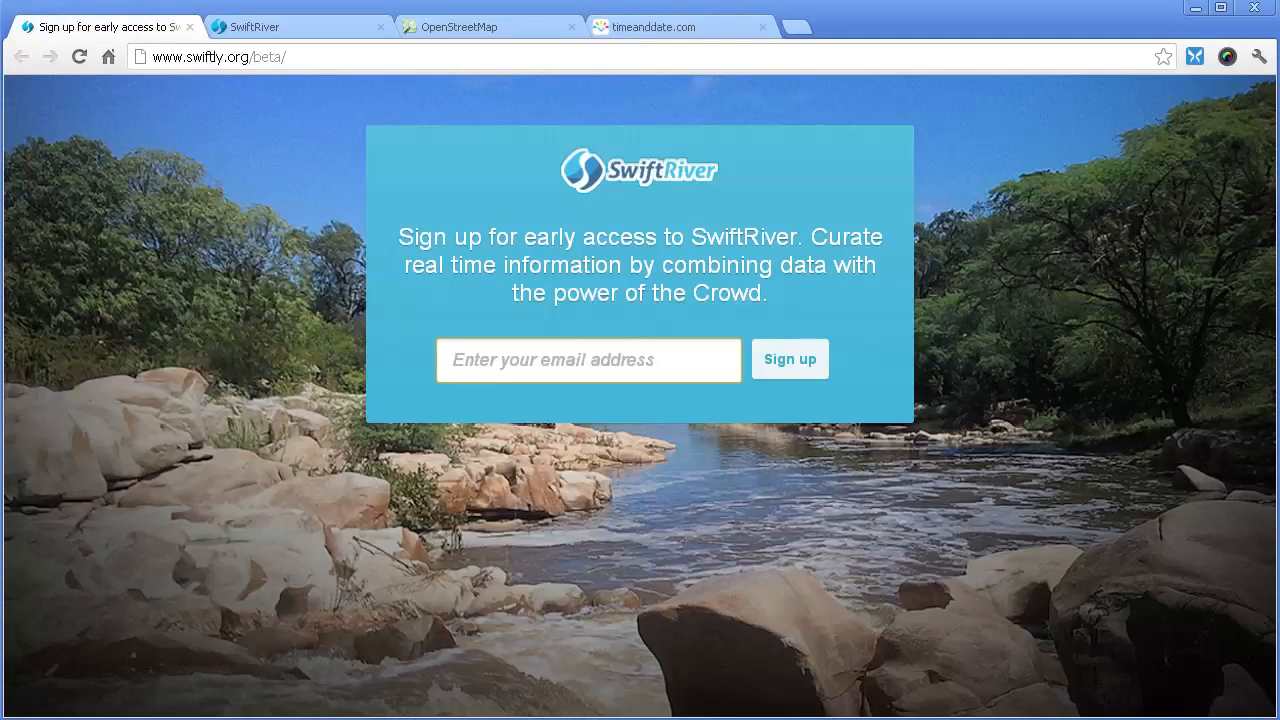
{"action": "left_click_drag", "start_coordinate": [288, 57], "coordinate": [254, 57]}
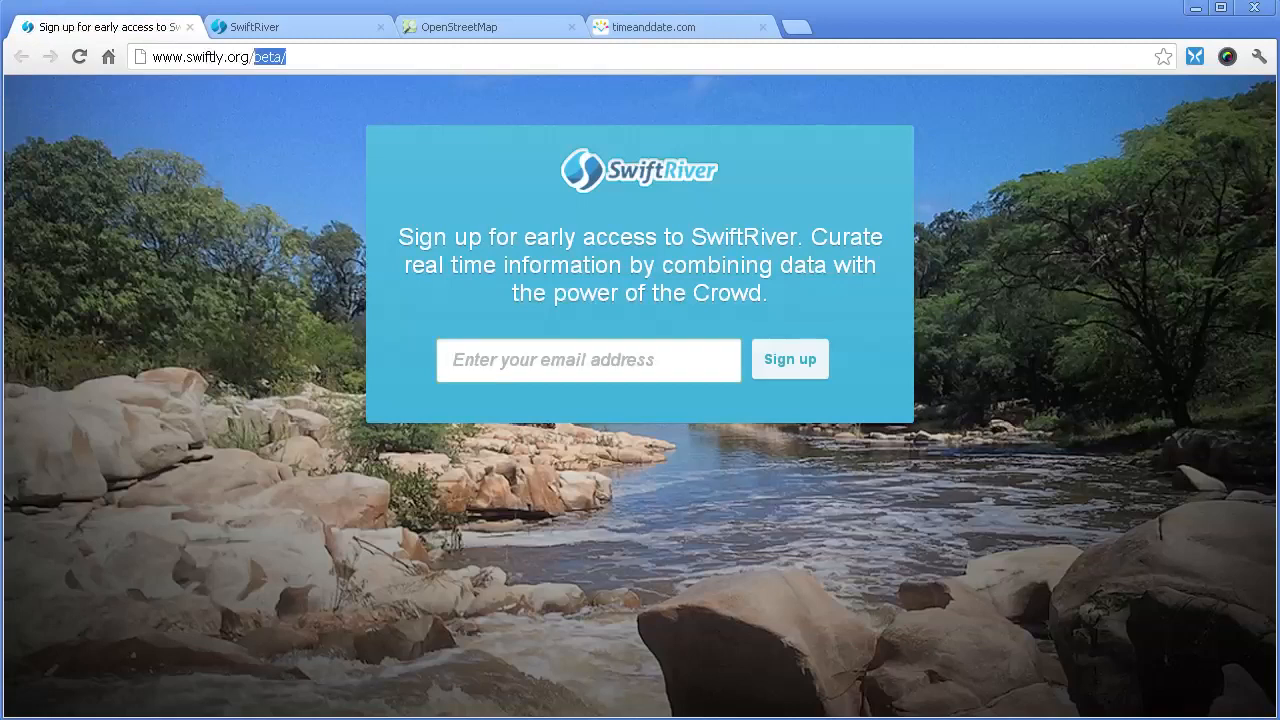
{"action": "key", "text": "BackSpace"}
{"action": "key", "text": "Return"}
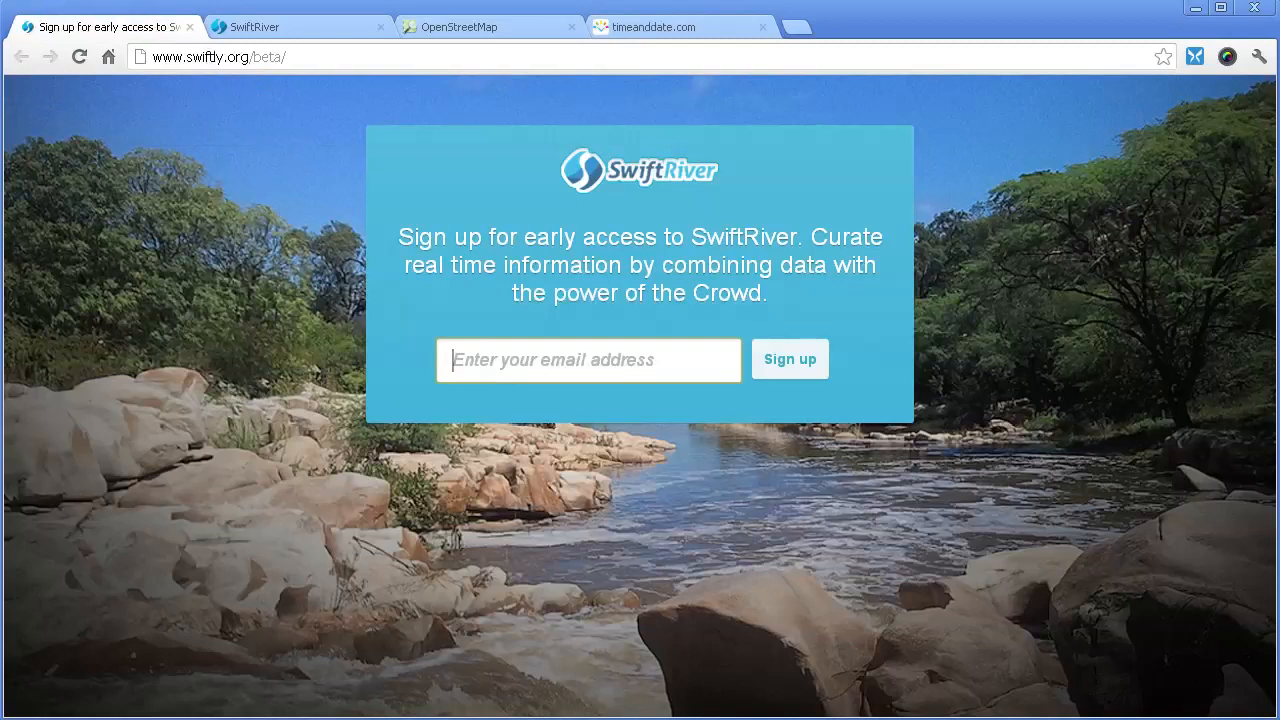
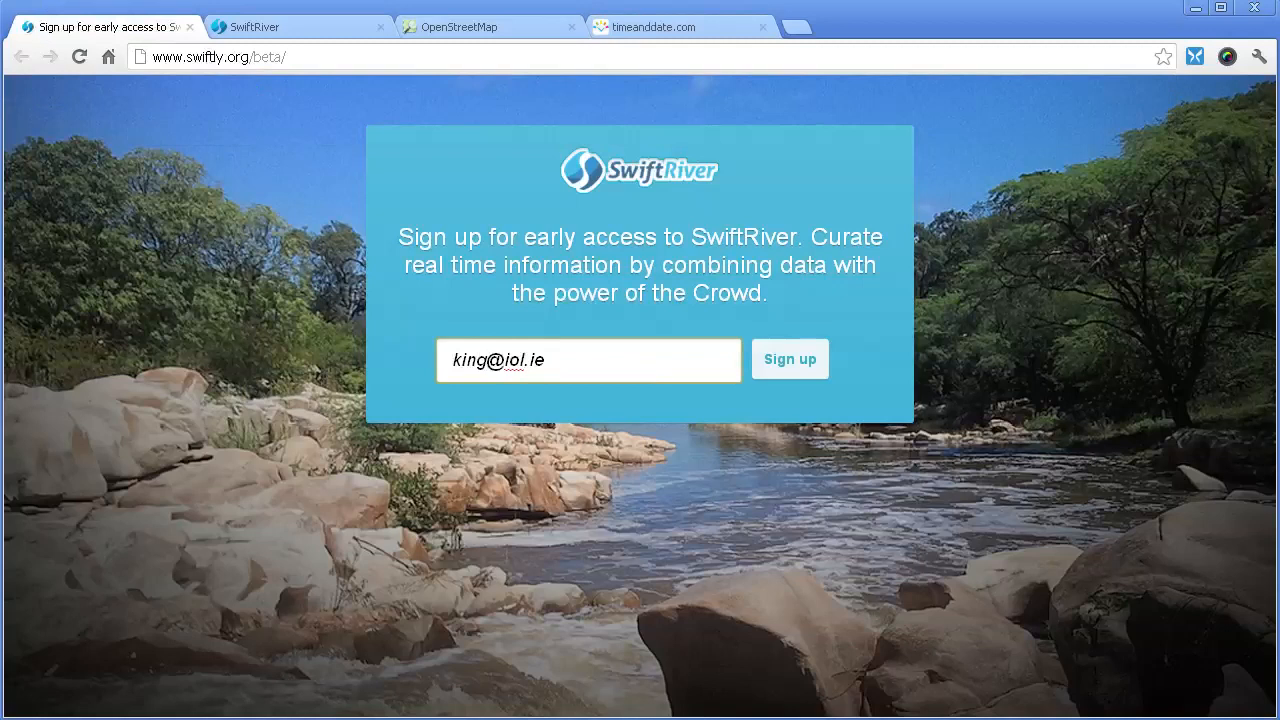
- Submit an e-mail address for early access, then go to the login page
{"action": "left_click", "coordinate": [788, 366]}
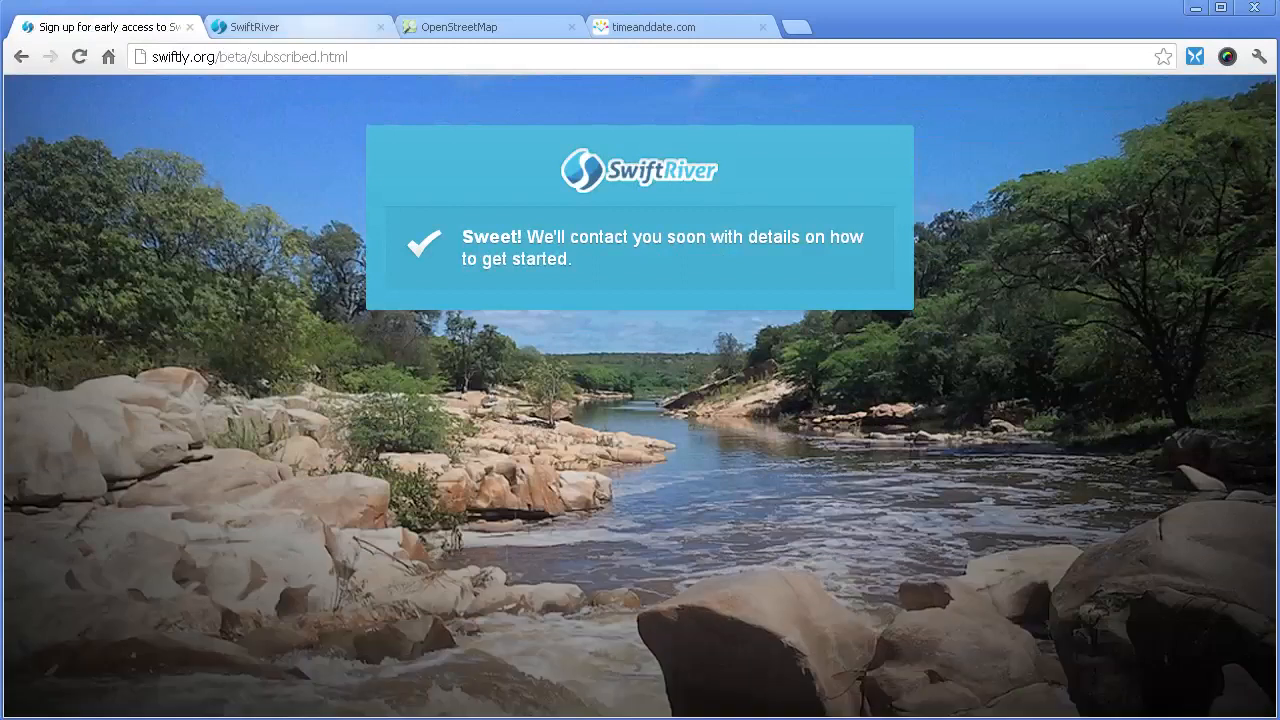
{"action": "left_click", "coordinate": [304, 27]}
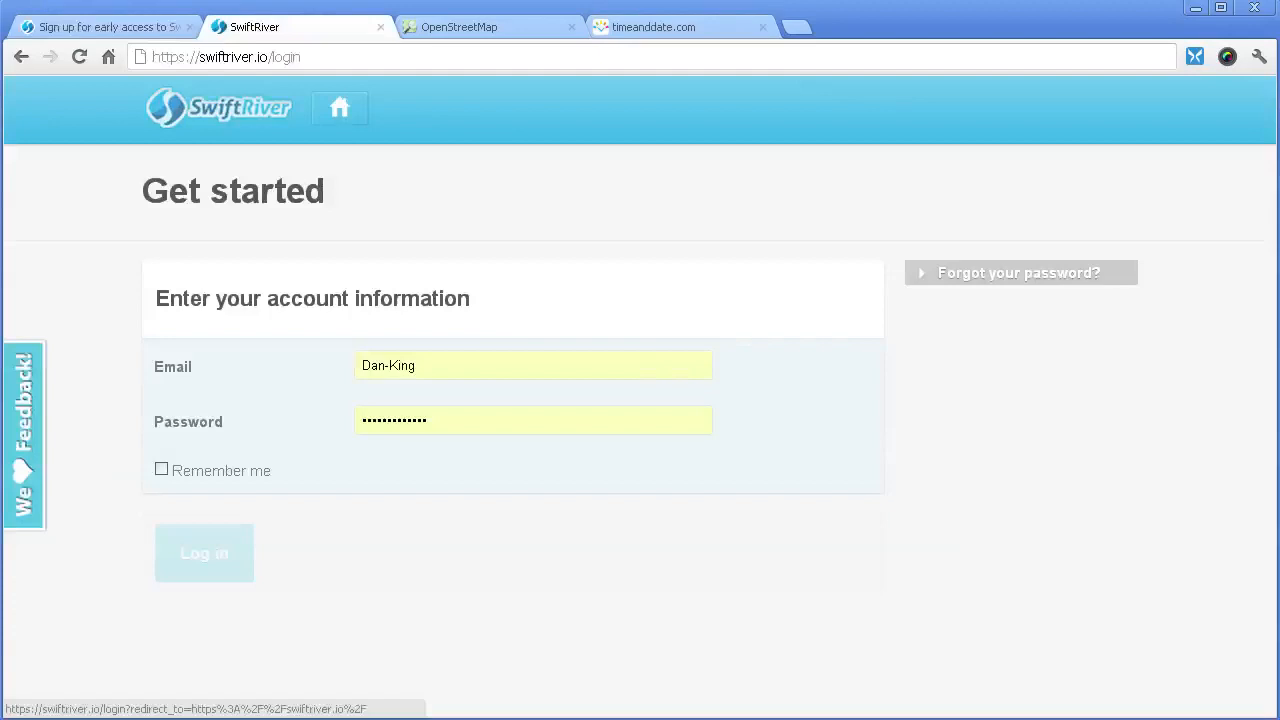
- Load the SwiftRiver home address and attempt a first login
{"action": "double_click", "coordinate": [287, 57]}
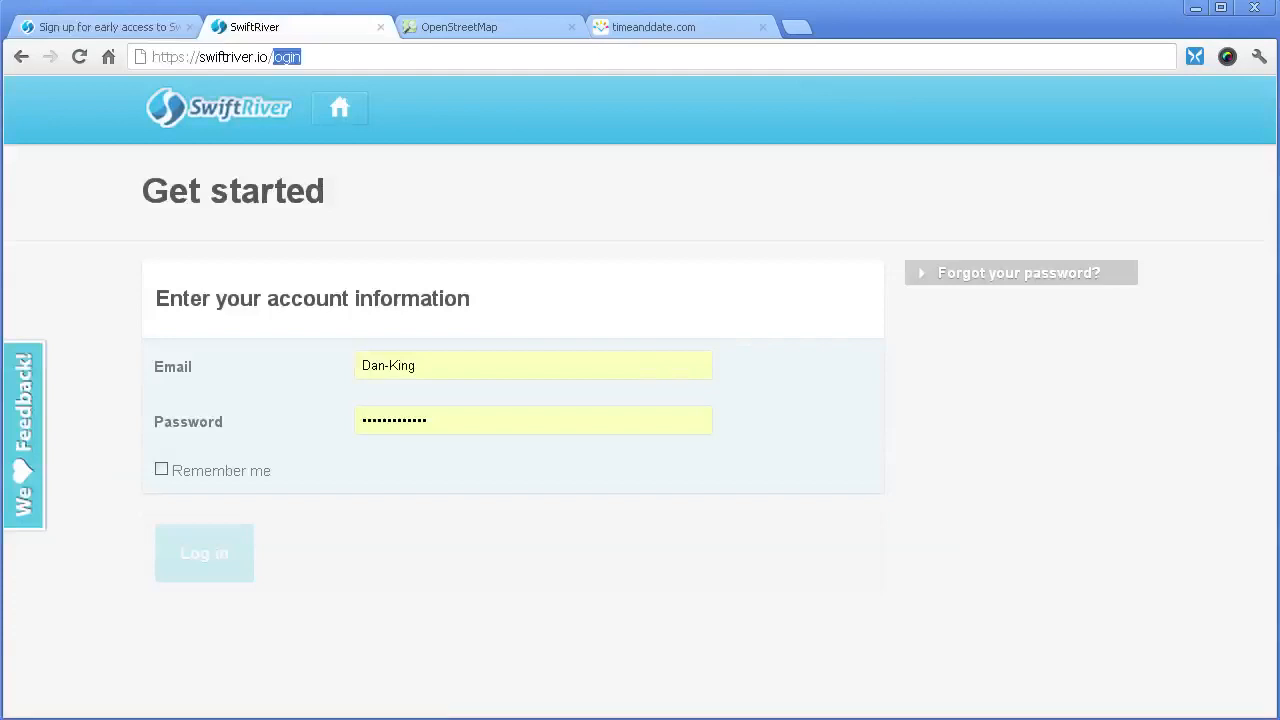
{"action": "key", "text": "BackSpace"}
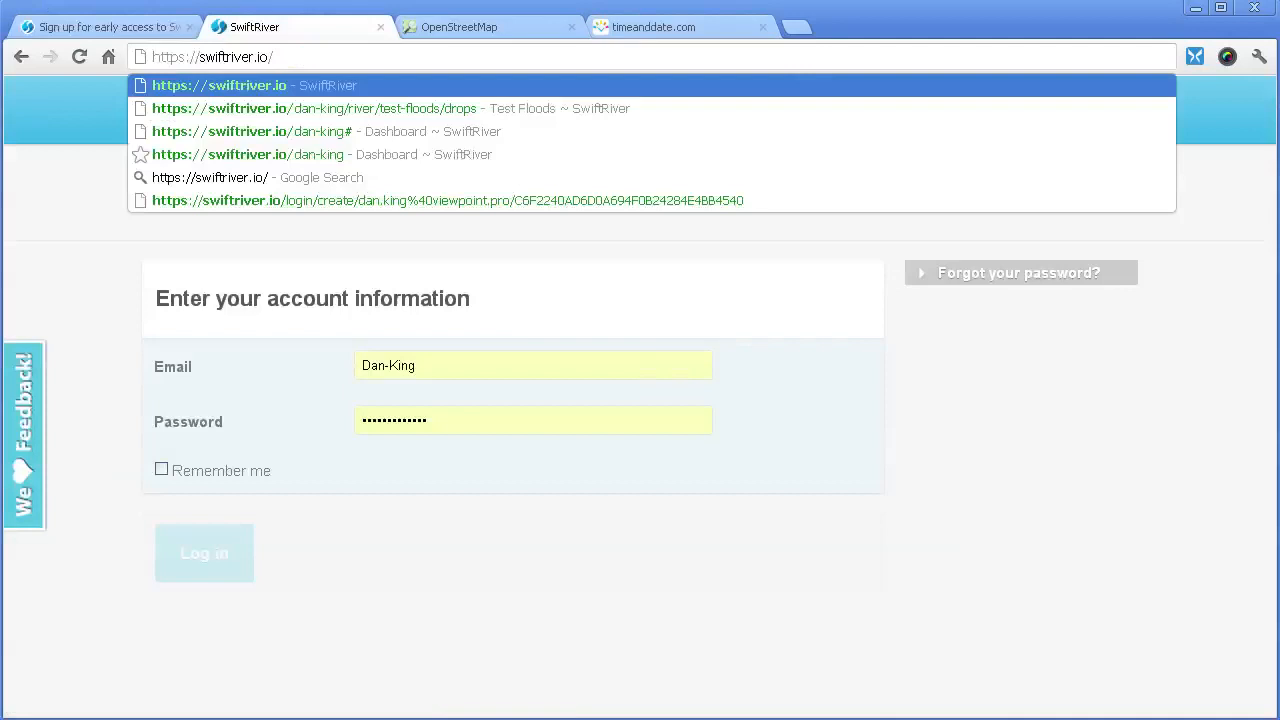
{"action": "key", "text": "Return"}
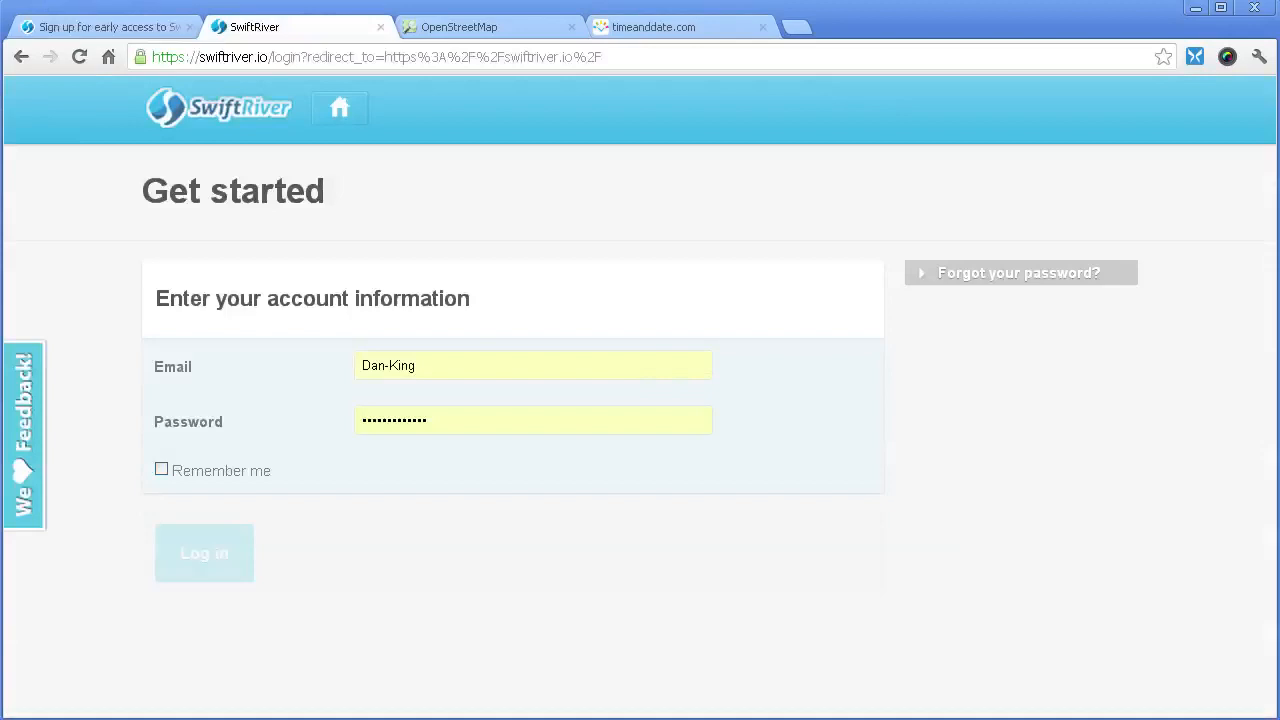
{"action": "key", "text": "Return"}
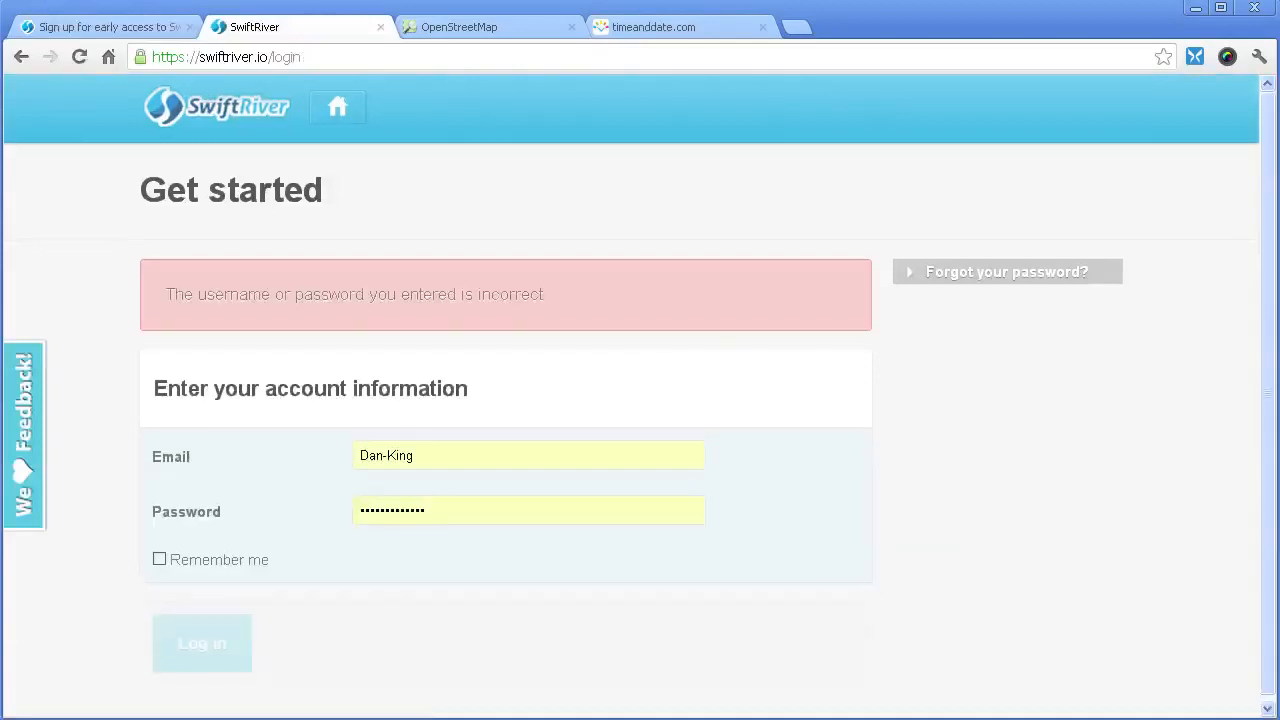
- Re-enter the account e-mail and password, tick Remember me, and log in
{"action": "double_click", "coordinate": [393, 510]}
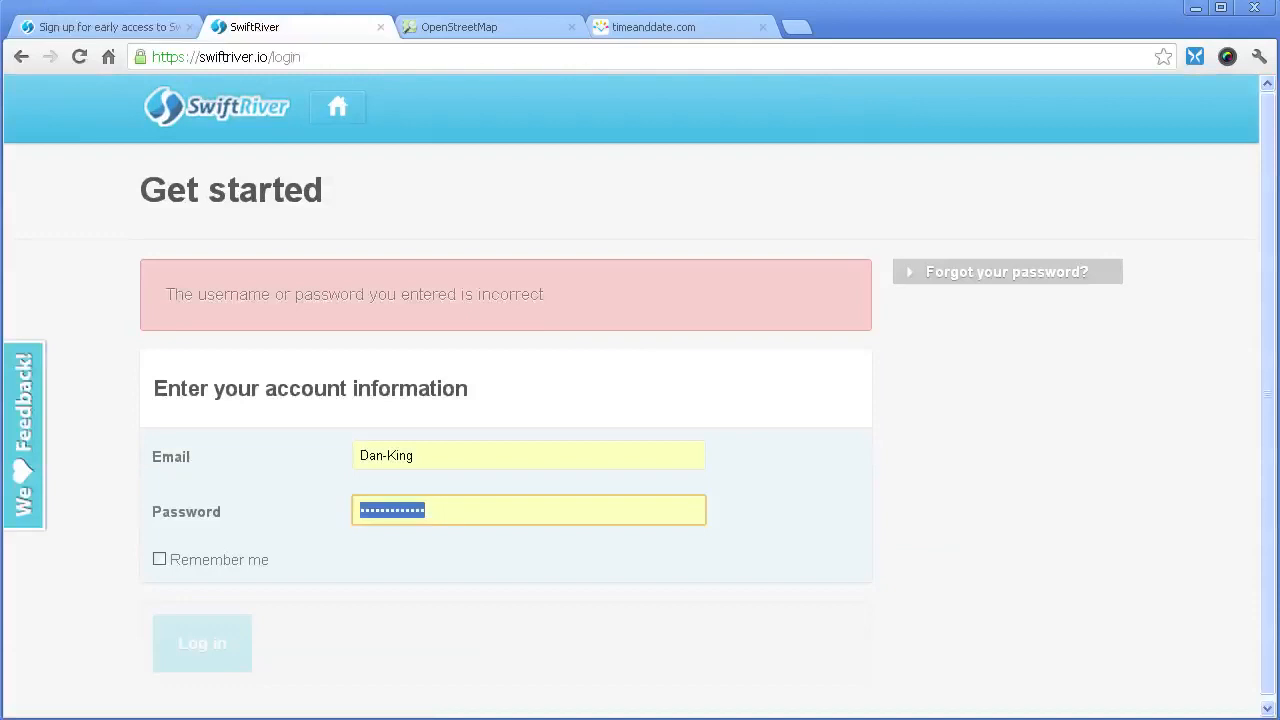
{"action": "type", "text": "•••"}
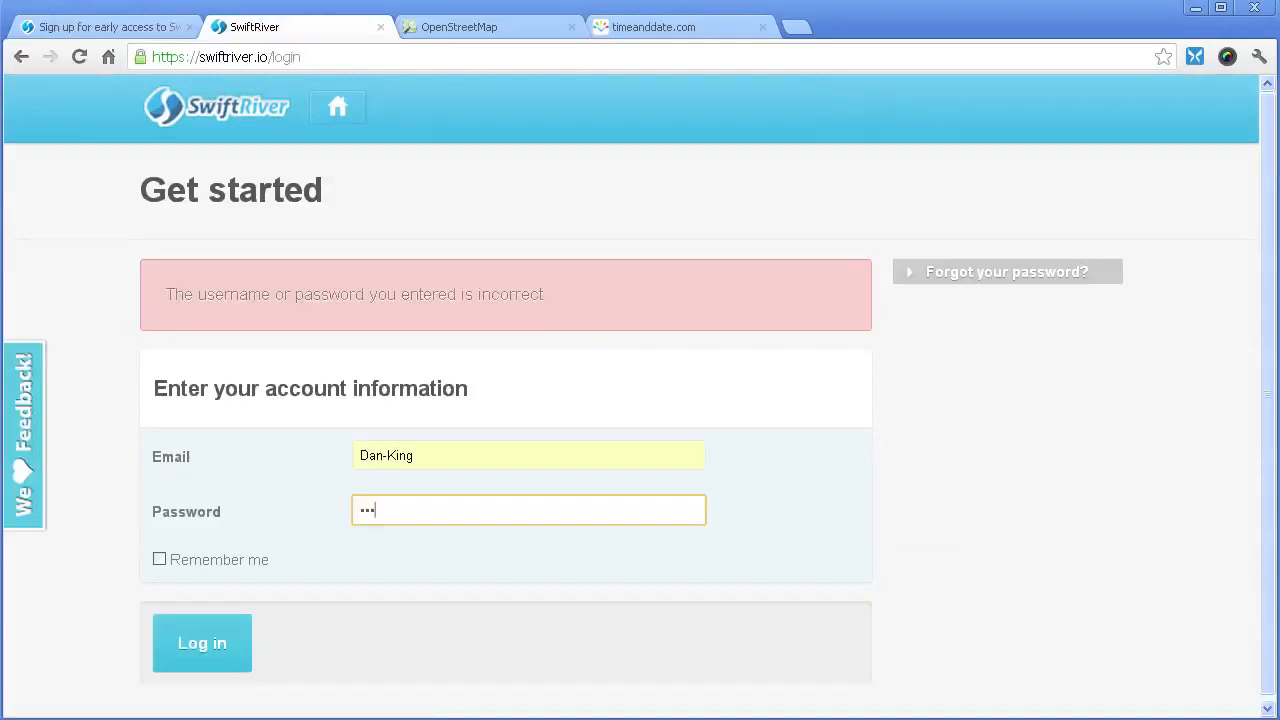
{"action": "key", "text": "shift+Tab"}
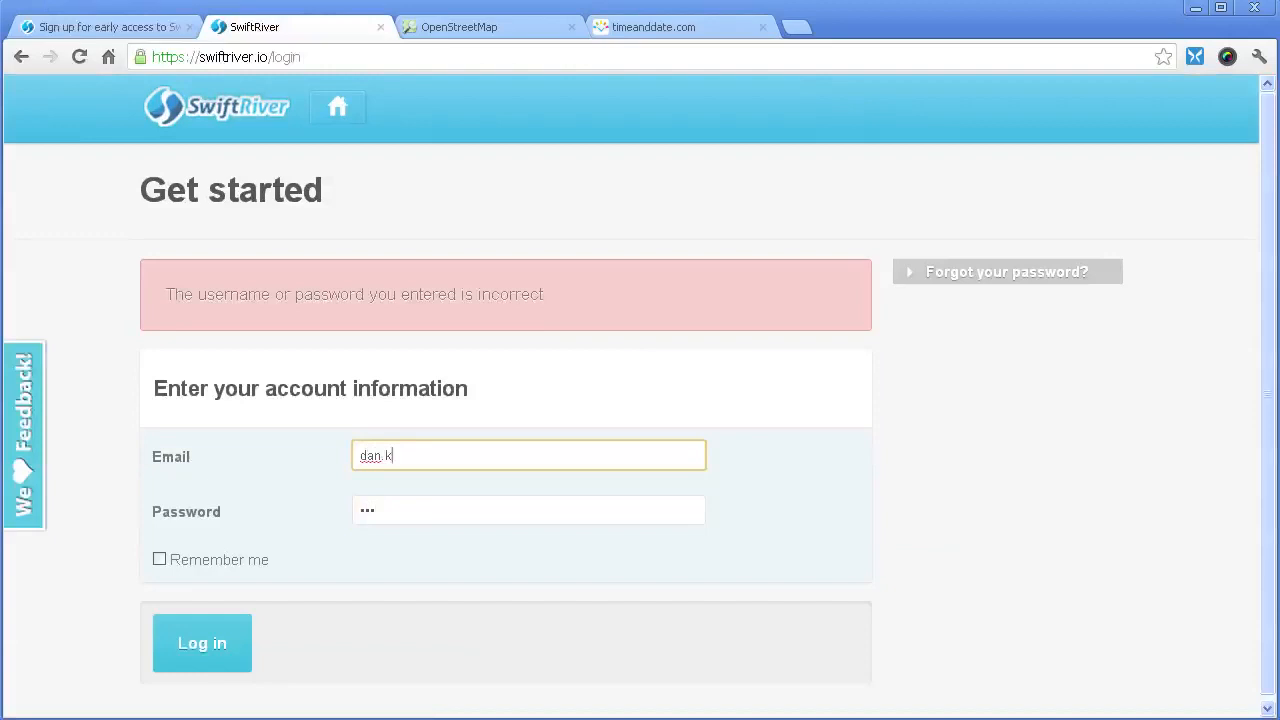
{"action": "key", "text": "Tab"}
{"action": "type", "text": "•••••••••"}
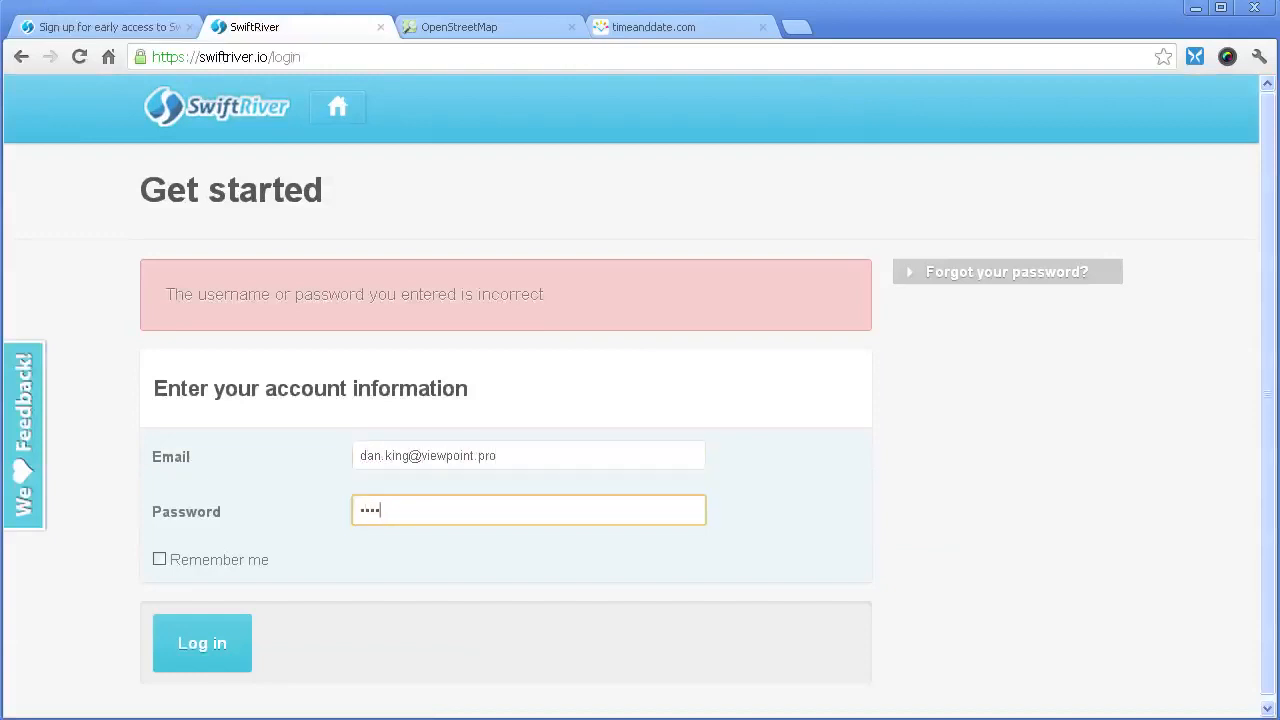
{"action": "type", "text": "•••"}
{"action": "left_click", "coordinate": [160, 559]}
{"action": "left_click", "coordinate": [202, 643]}
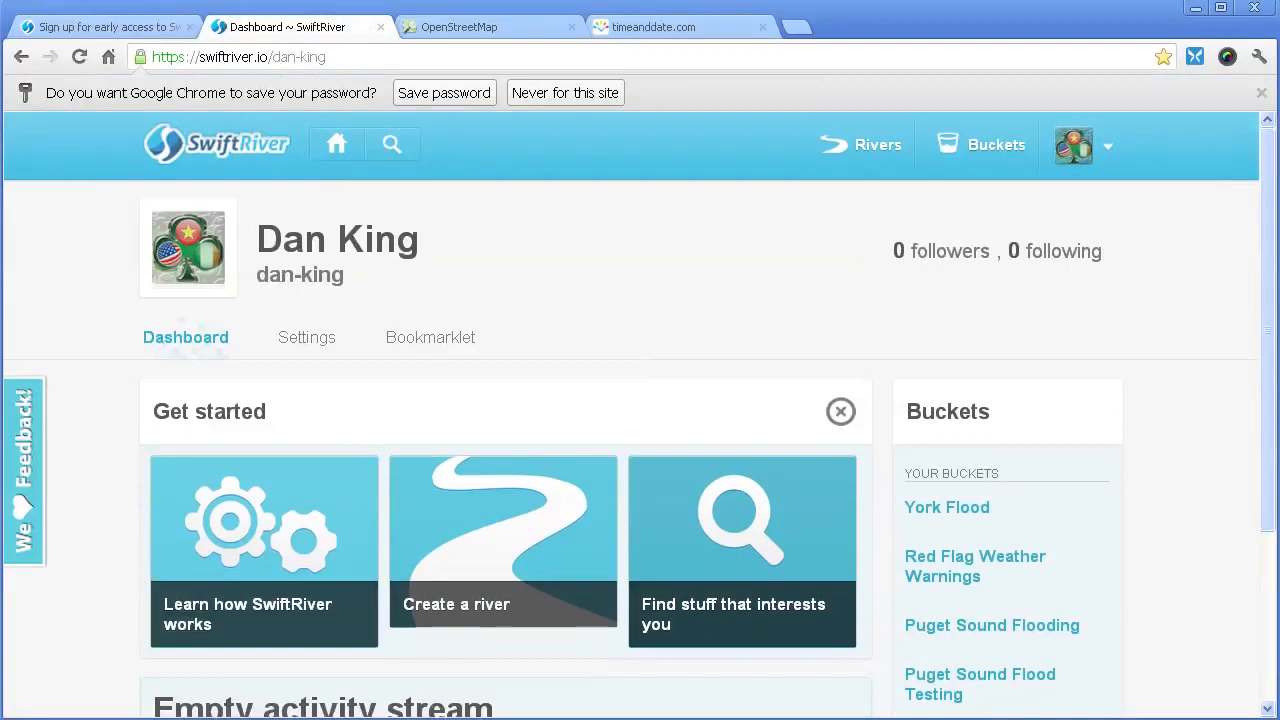
- Save the login password in the browser from the dashboard
{"action": "scroll", "coordinate": [640, 416], "scroll_direction": "down", "scroll_amount": 1}
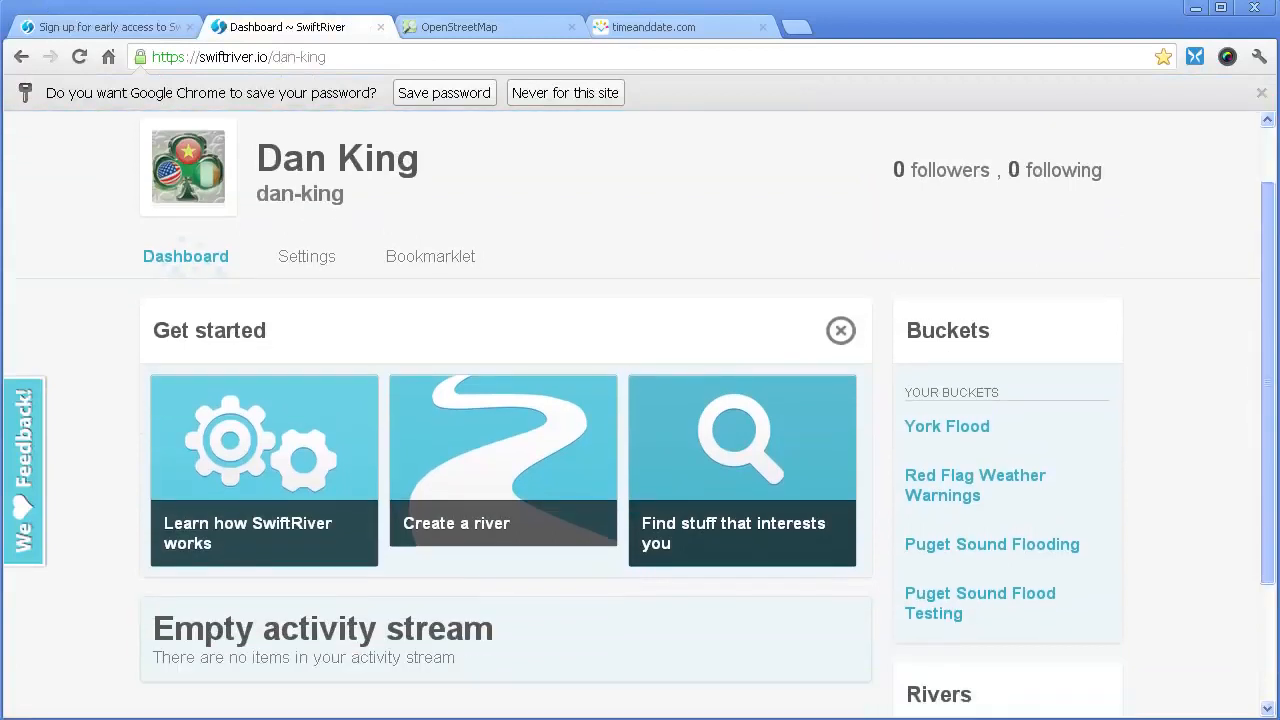
{"action": "scroll", "coordinate": [503, 460], "scroll_direction": "down", "scroll_amount": 2}
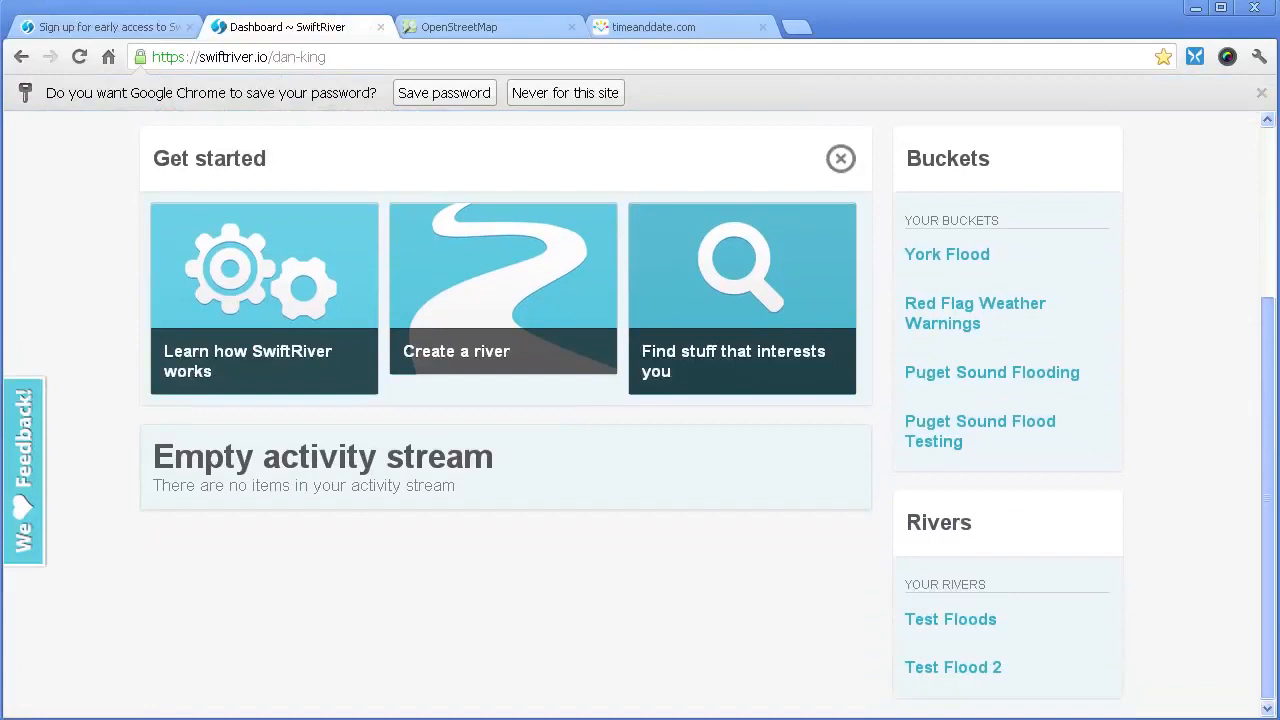
{"action": "scroll", "coordinate": [640, 416], "scroll_direction": "up", "scroll_amount": 3}
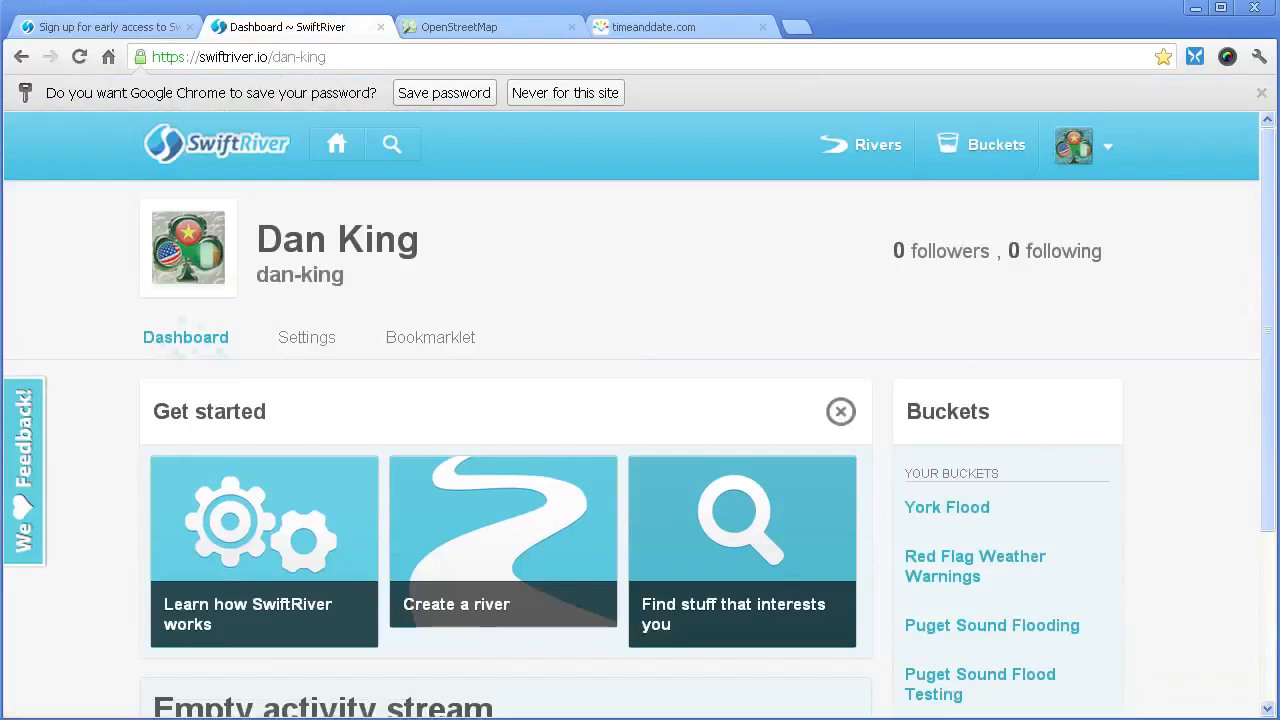
{"action": "left_click", "coordinate": [444, 93]}
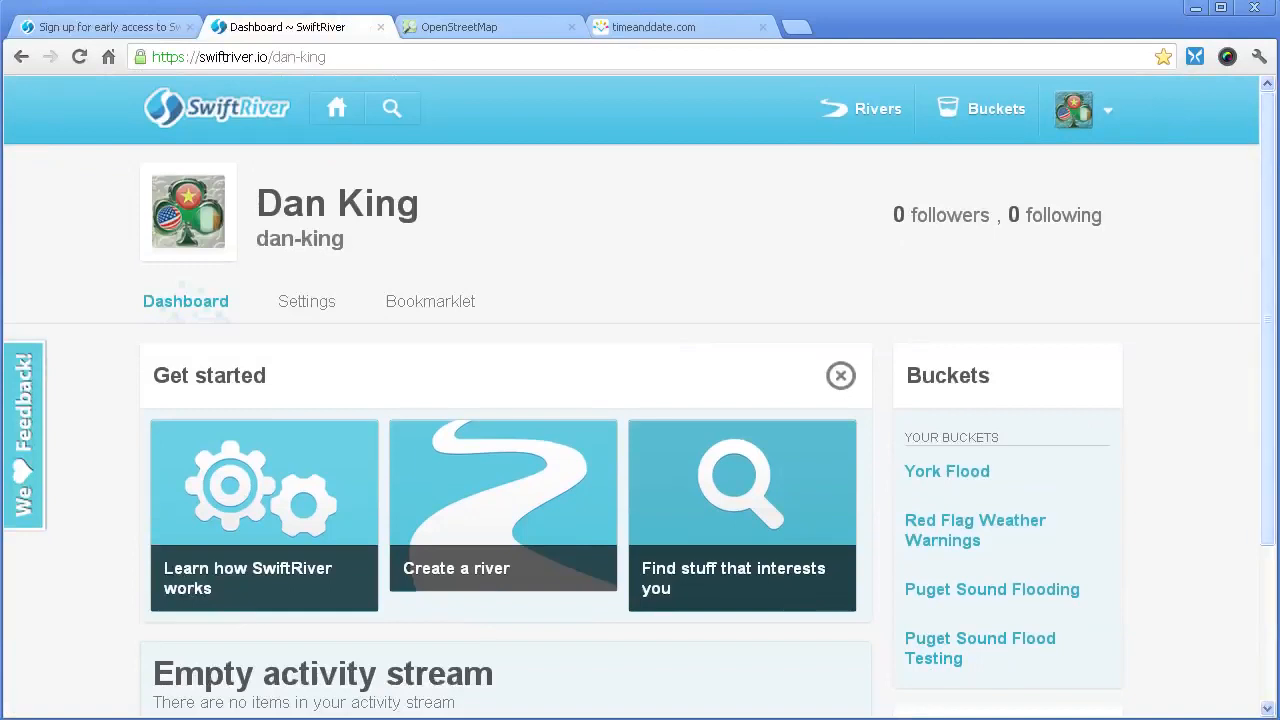
- Browse the dashboard's buckets, then switch to the OpenStreetMap map
{"action": "scroll", "coordinate": [640, 400], "scroll_direction": "down", "scroll_amount": 2}
{"action": "scroll", "coordinate": [640, 400], "scroll_direction": "down", "scroll_amount": 2}
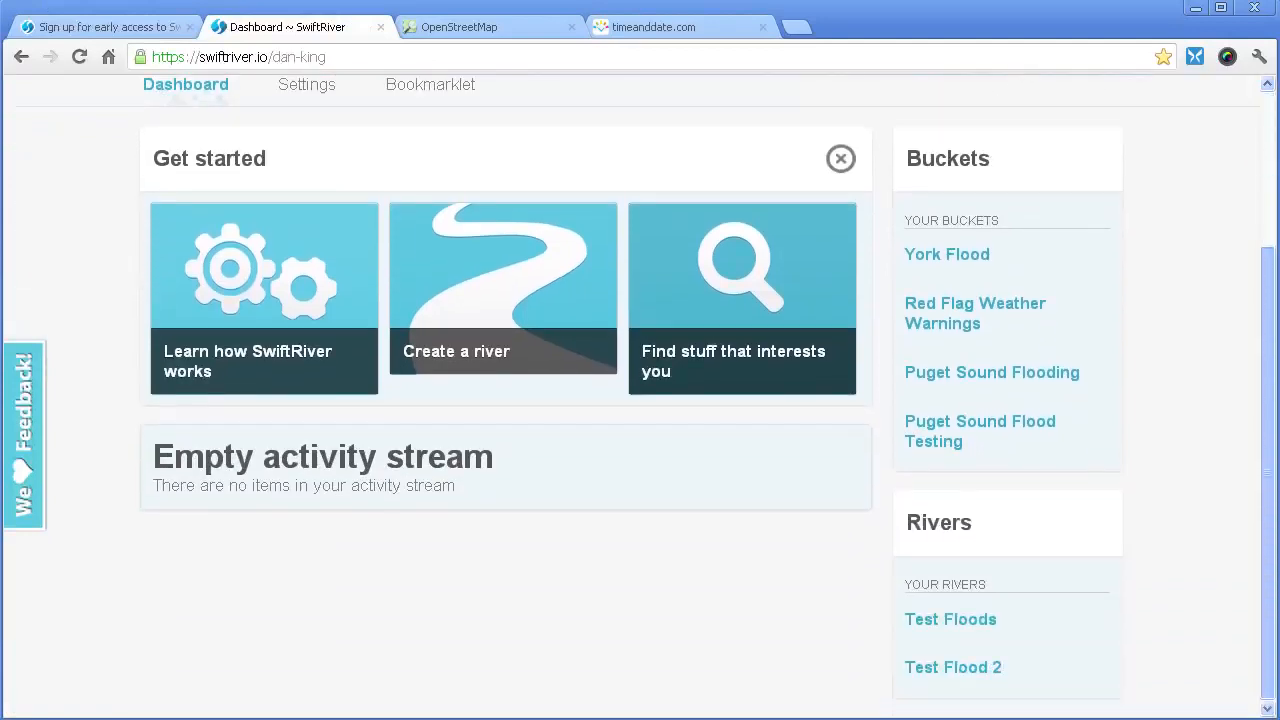
{"action": "scroll", "coordinate": [640, 400], "scroll_direction": "up", "scroll_amount": 4}
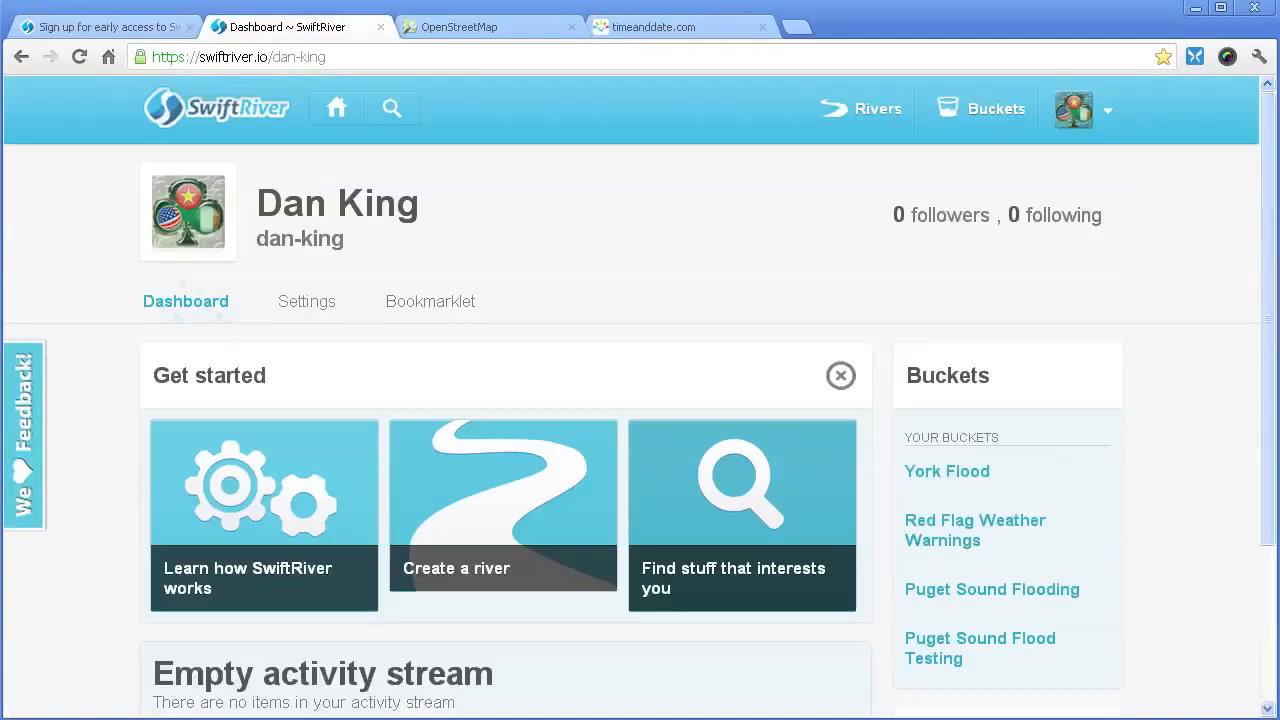
{"action": "left_click", "coordinate": [482, 27]}
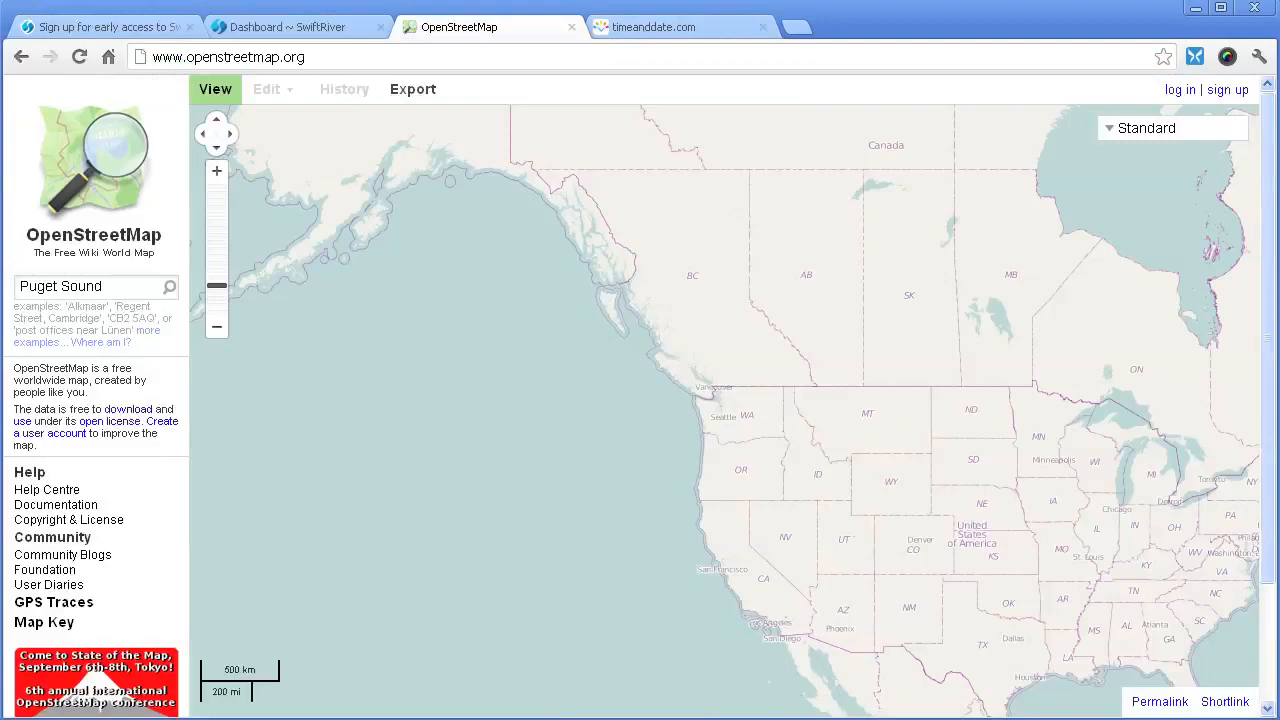
- Zoom and pan the map onto Seattle and Puget Sound, then return to the SwiftRiver dashboard
{"action": "scroll", "coordinate": [727, 415], "scroll_direction": "up", "scroll_amount": 2}
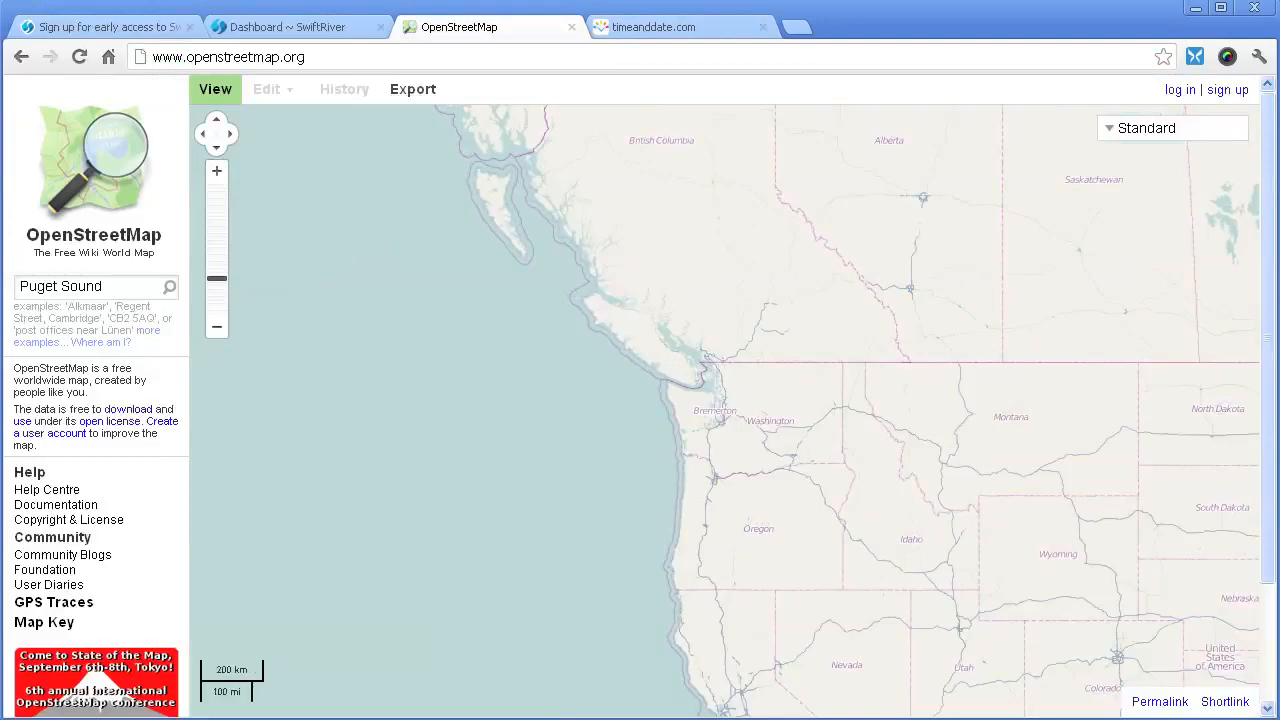
{"action": "scroll", "coordinate": [724, 410], "scroll_direction": "up", "scroll_amount": 1}
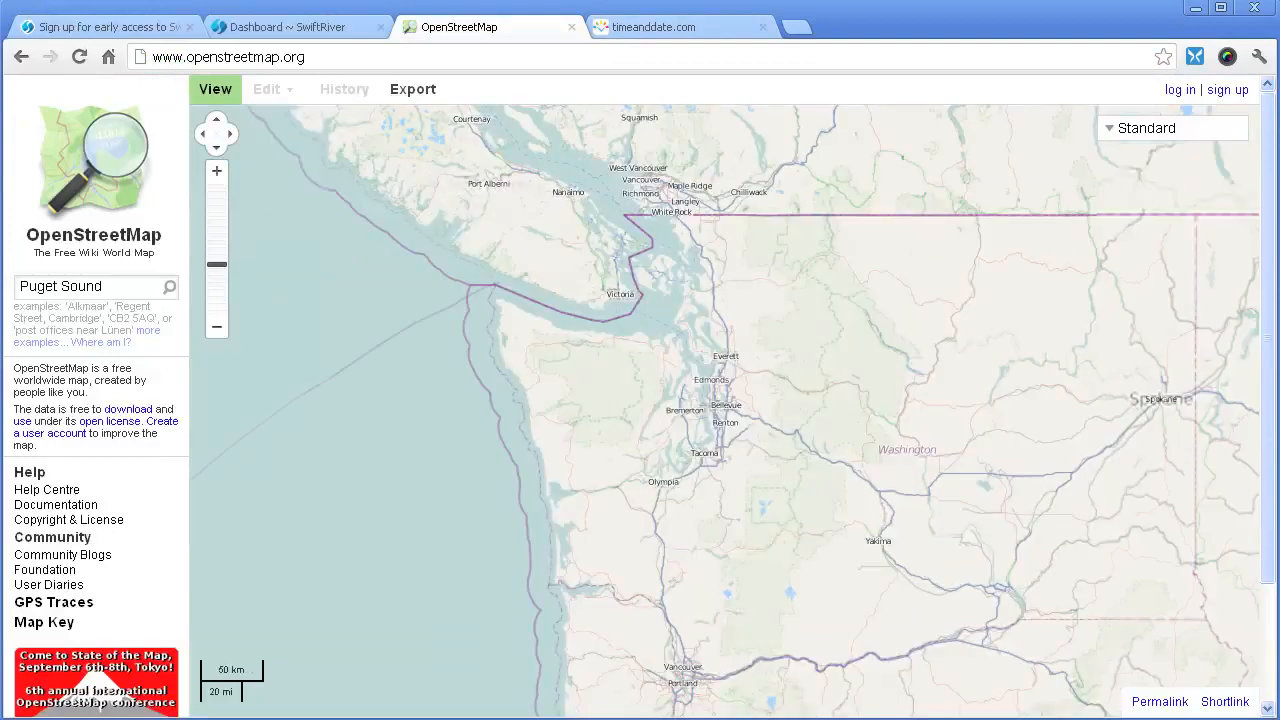
{"action": "scroll", "coordinate": [726, 409], "scroll_direction": "up", "scroll_amount": 1}
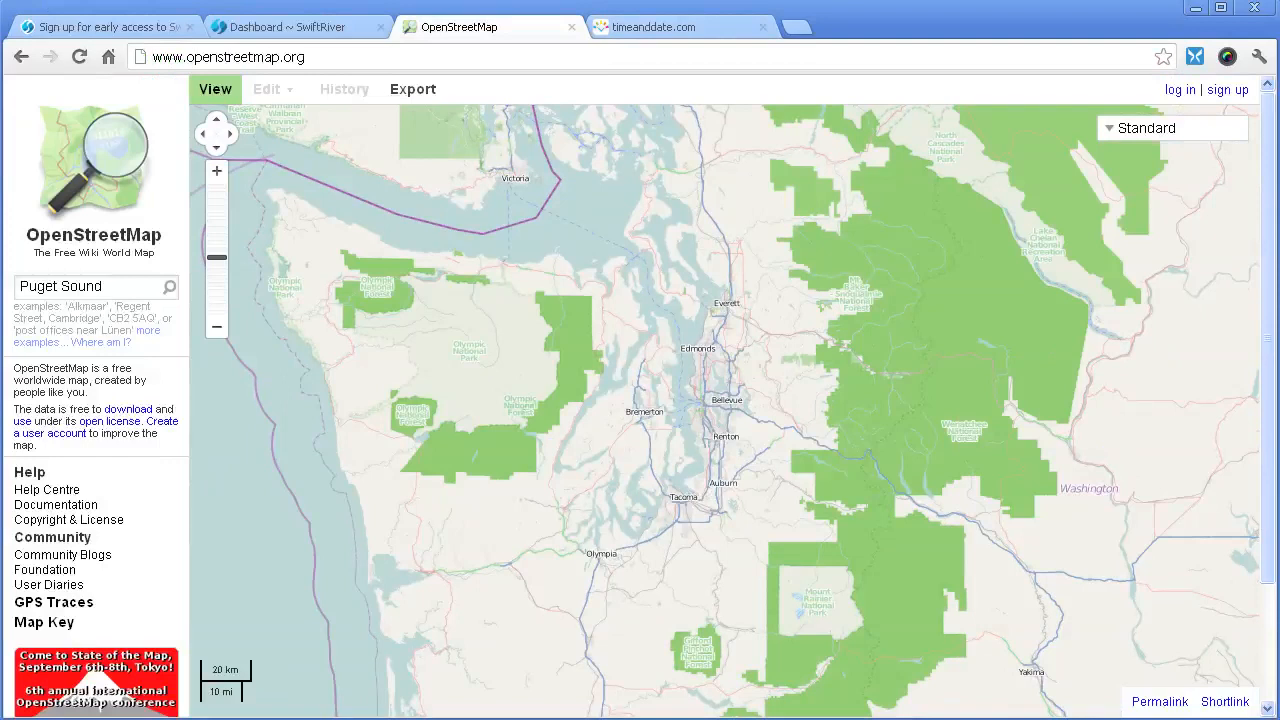
{"action": "scroll", "coordinate": [700, 400], "scroll_direction": "up", "scroll_amount": 1}
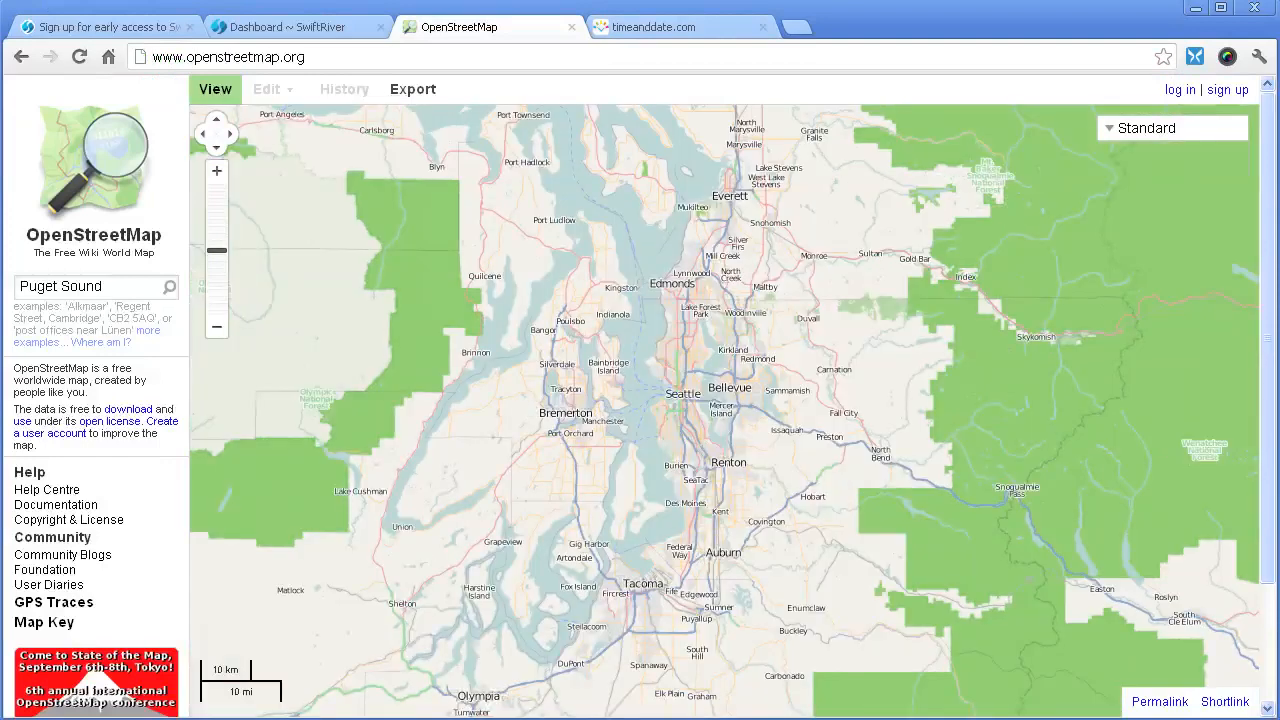
{"action": "mouse_move", "coordinate": [700, 400]}
{"action": "left_mouse_down"}
{"action": "mouse_move", "coordinate": [726, 557]}
{"action": "mouse_move", "coordinate": [728, 429]}
{"action": "mouse_move", "coordinate": [700, 397]}
{"action": "left_mouse_up"}
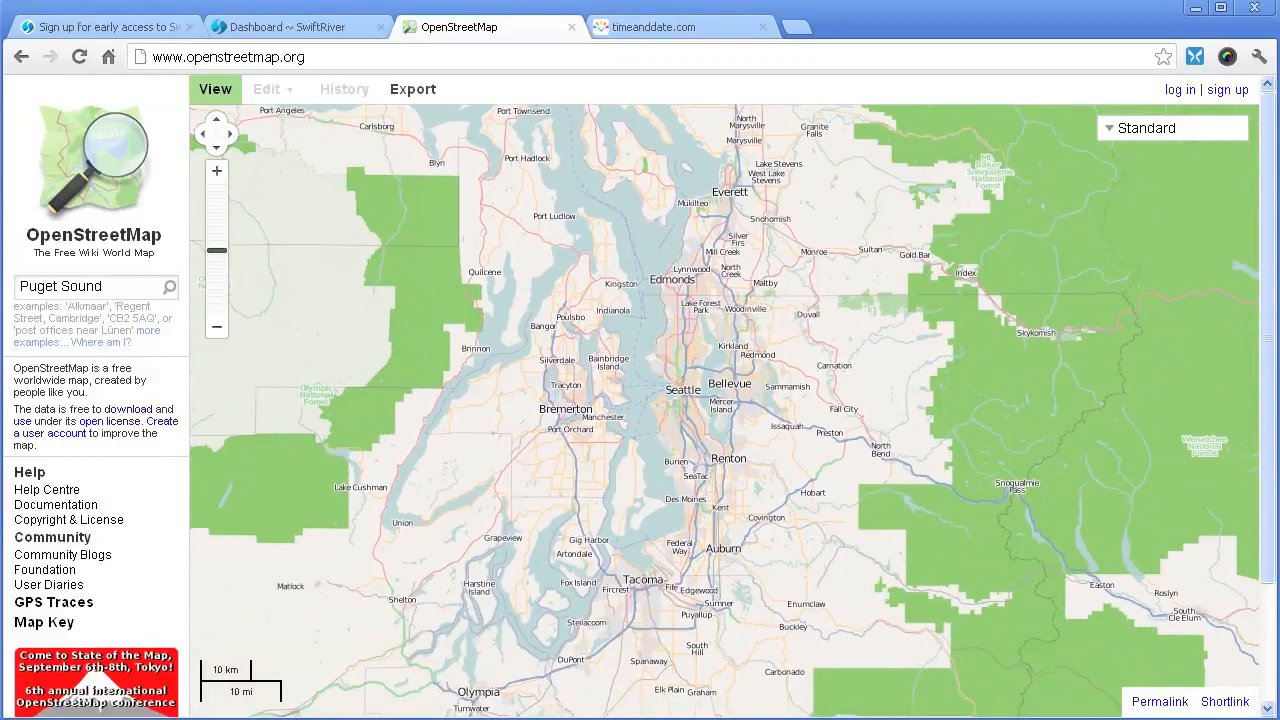
{"action": "left_click_drag", "start_coordinate": [700, 397], "coordinate": [679, 363]}
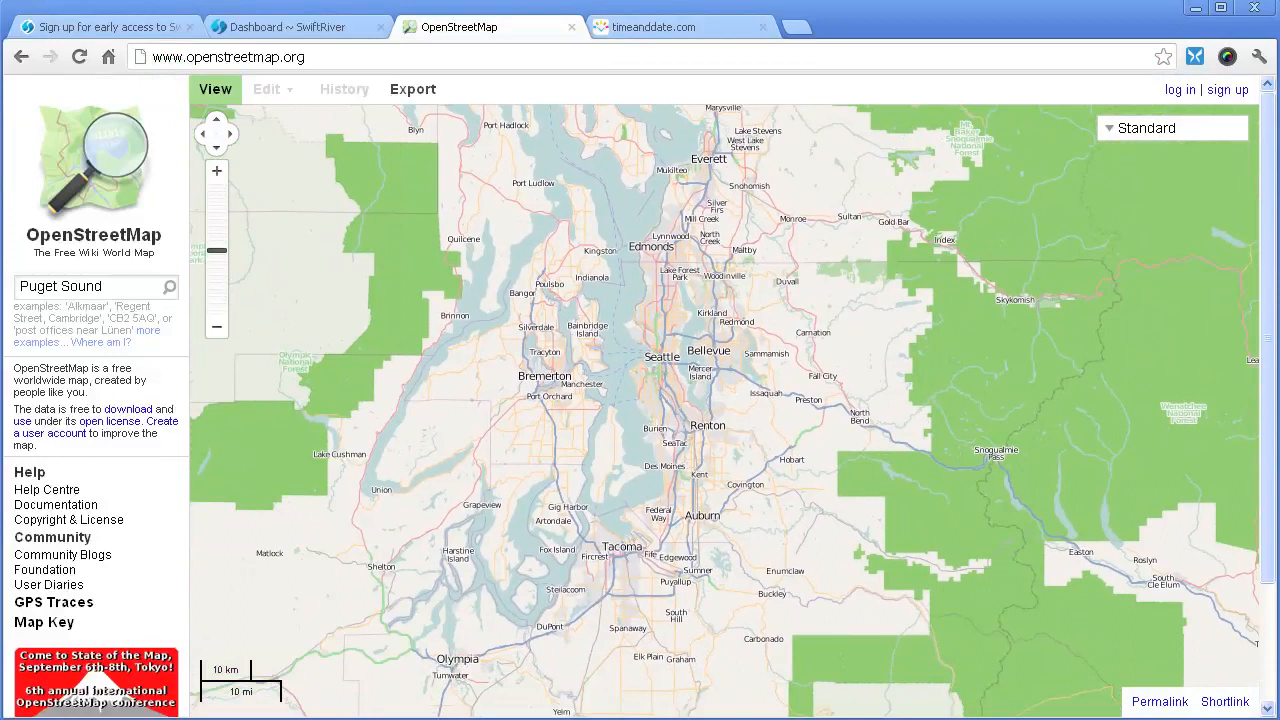
{"action": "left_click_drag", "start_coordinate": [690, 370], "coordinate": [688, 400]}
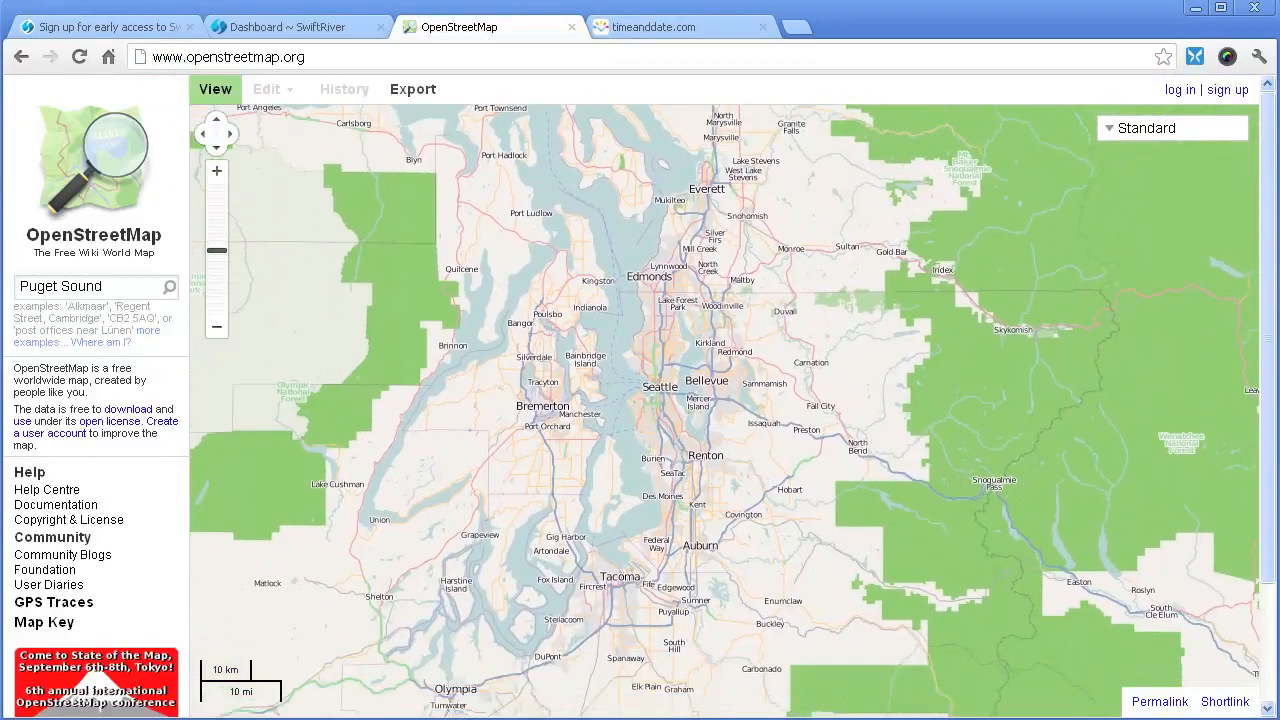
{"action": "left_click", "coordinate": [288, 27]}
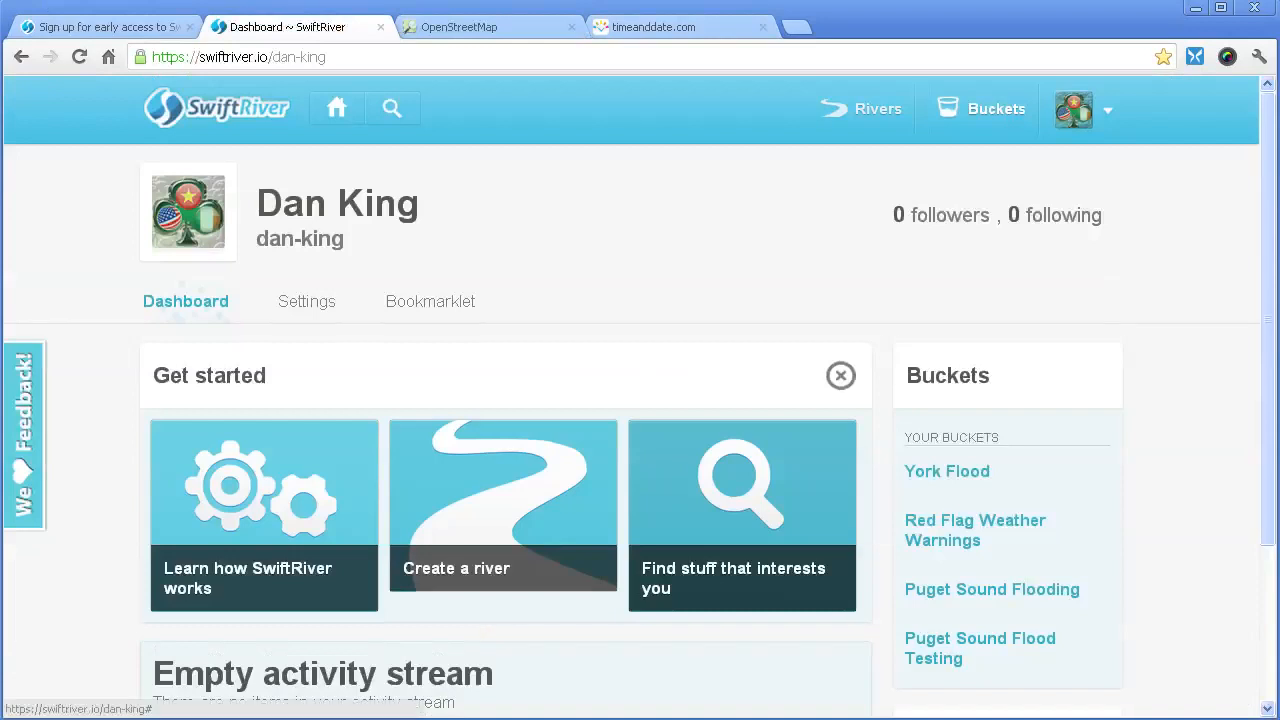
- Start a new river from My Rivers and name it 'Puget Sound Flood Test'
{"action": "left_click", "coordinate": [862, 108]}
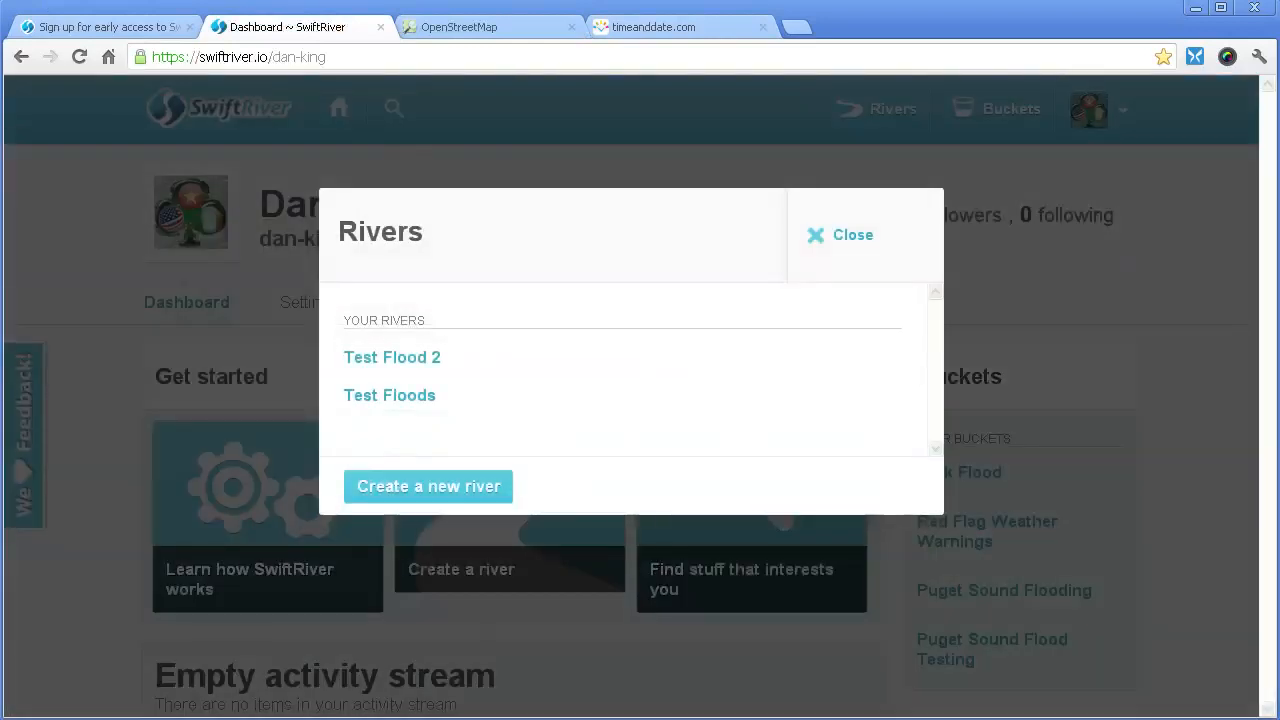
{"action": "left_click", "coordinate": [428, 486]}
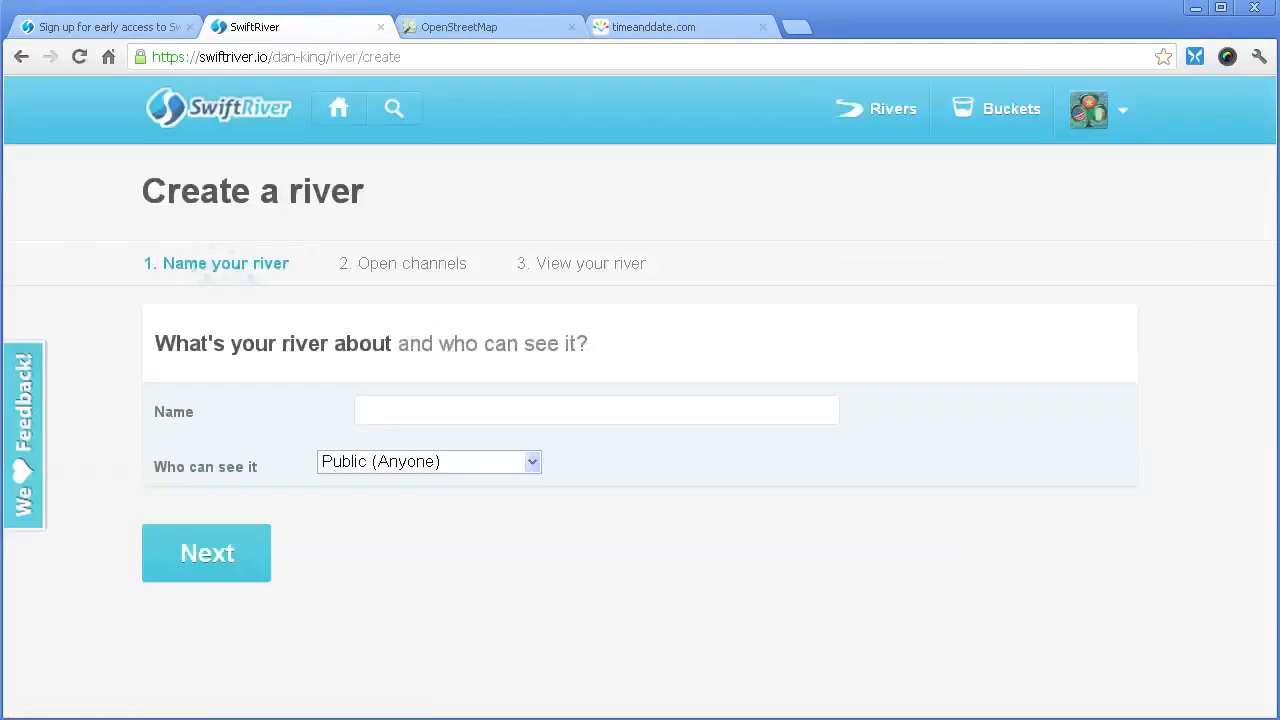
{"action": "left_click", "coordinate": [520, 411]}
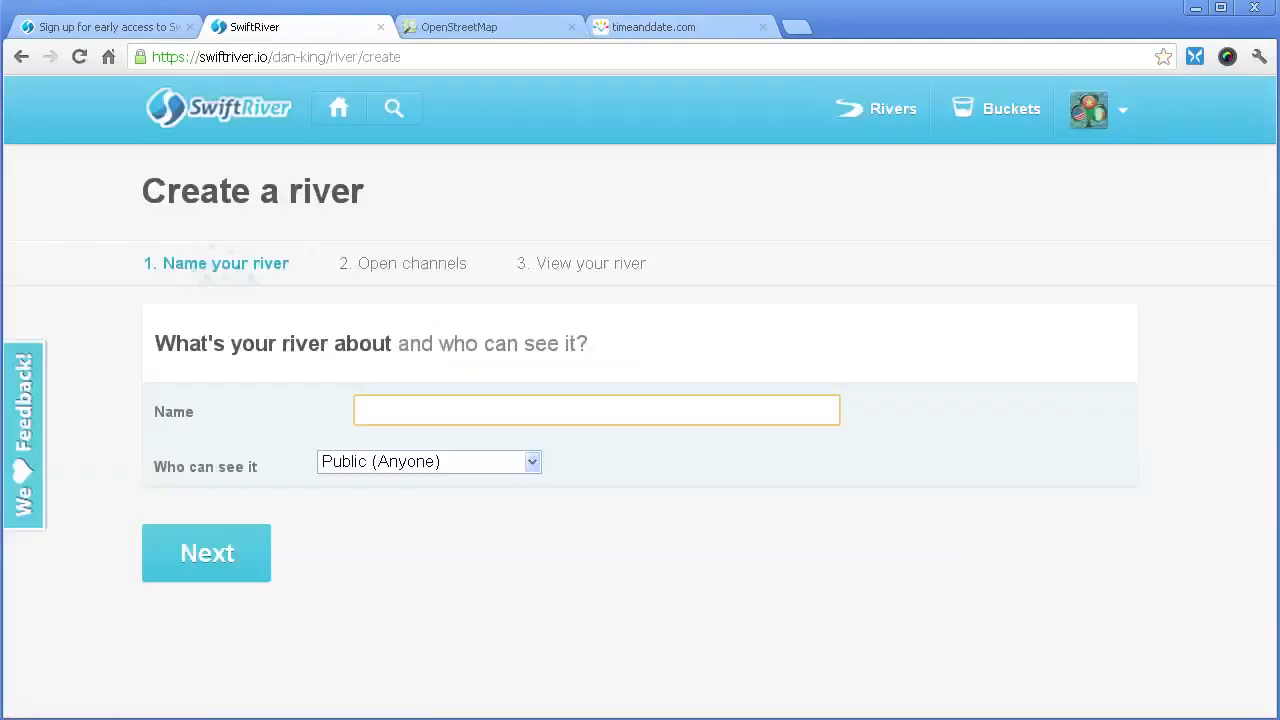
{"action": "type", "text": "Puget Sound Fllood Test"}
- Keep the river visible to Public (Anyone) and continue to the next step
{"action": "left_click", "coordinate": [532, 461]}
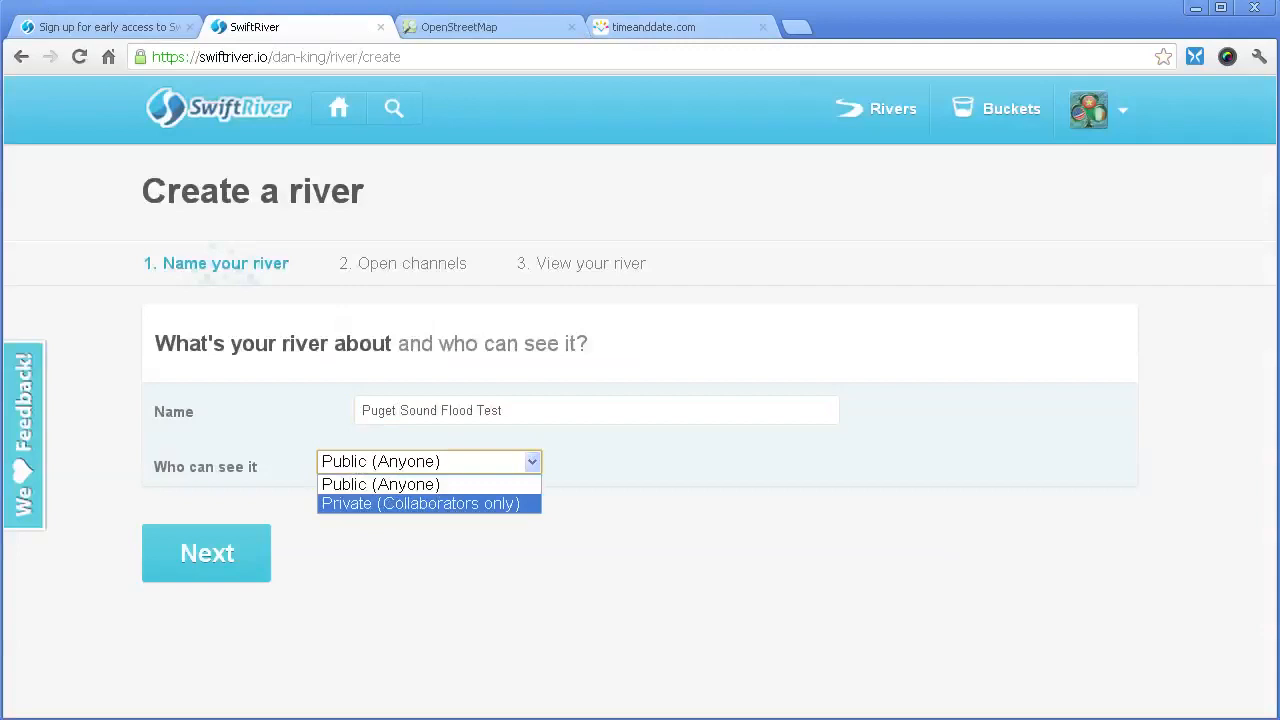
{"action": "key", "text": "Up"}
{"action": "key", "text": "Return"}
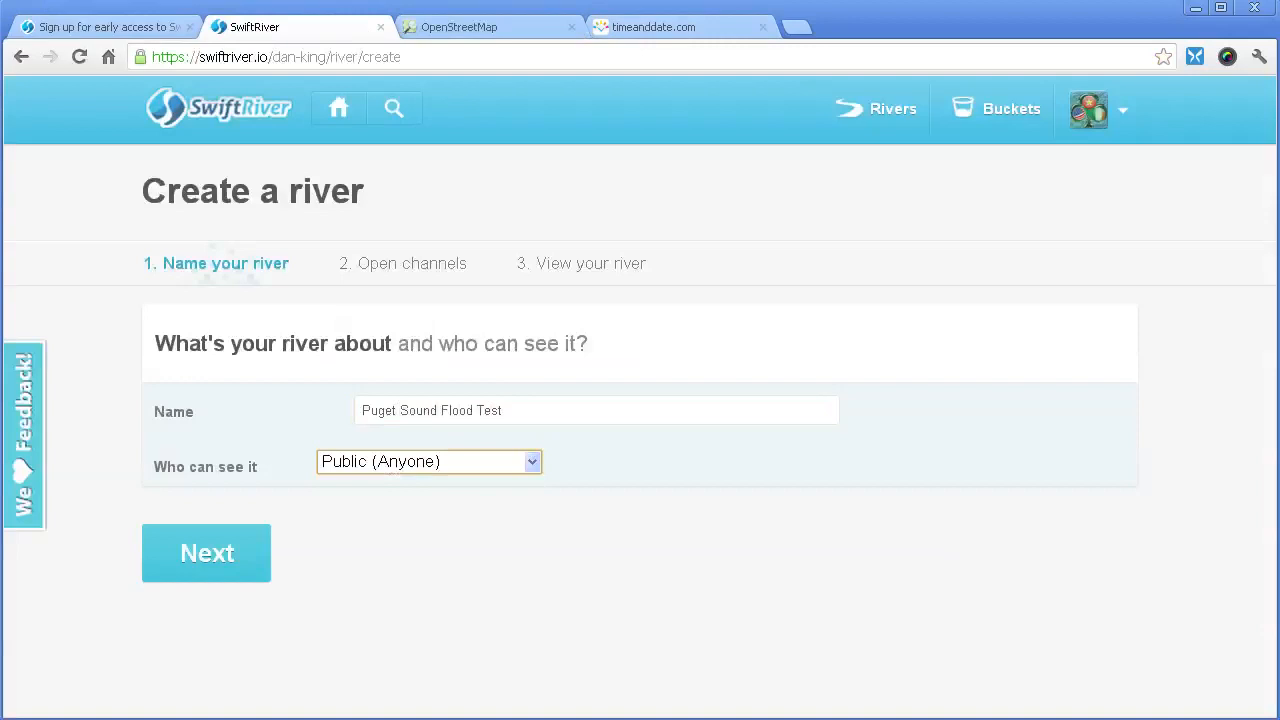
{"action": "left_click", "coordinate": [207, 554]}
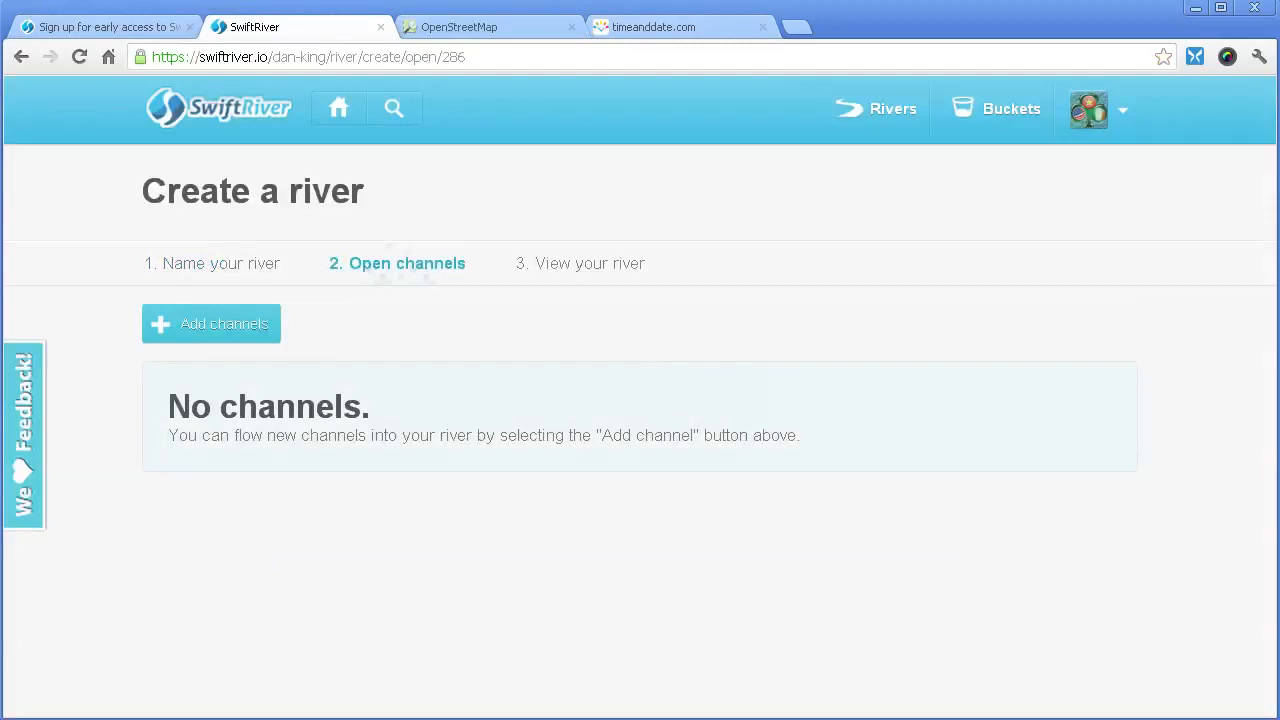
- Add a Twitter channel to the river through the Add Channel dialog
{"action": "left_click", "coordinate": [211, 323]}
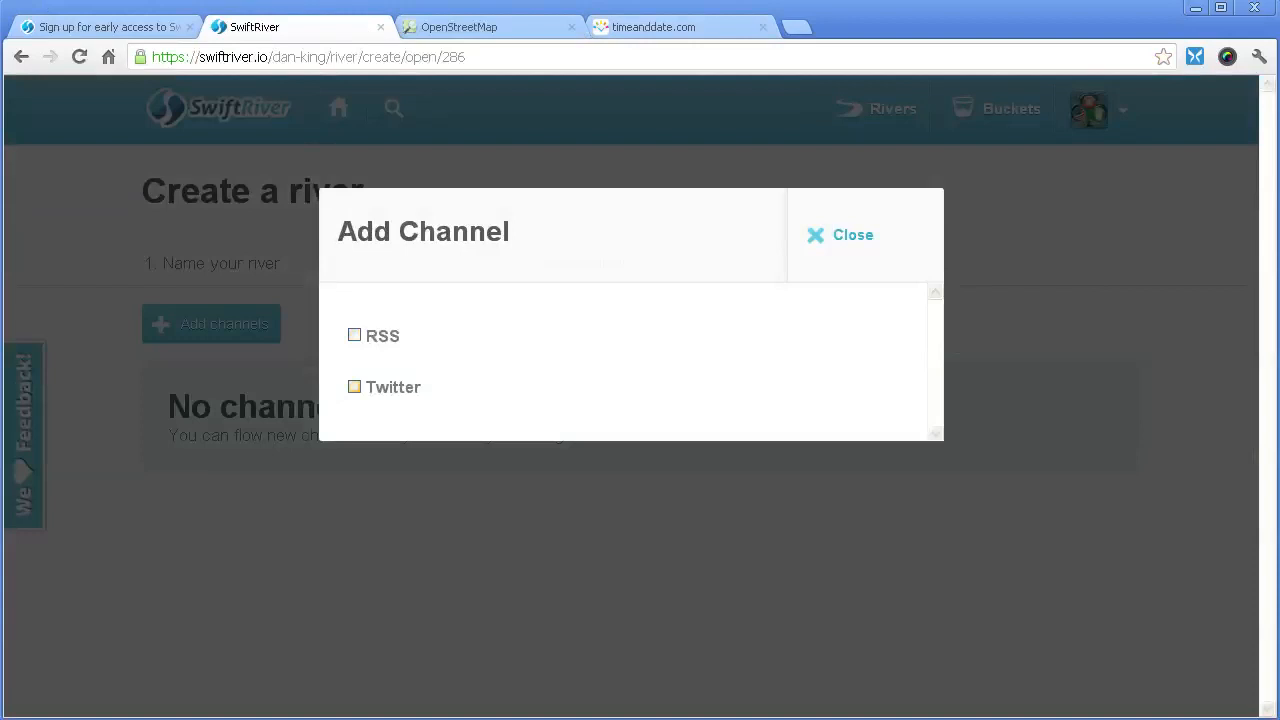
{"action": "left_click", "coordinate": [354, 386]}
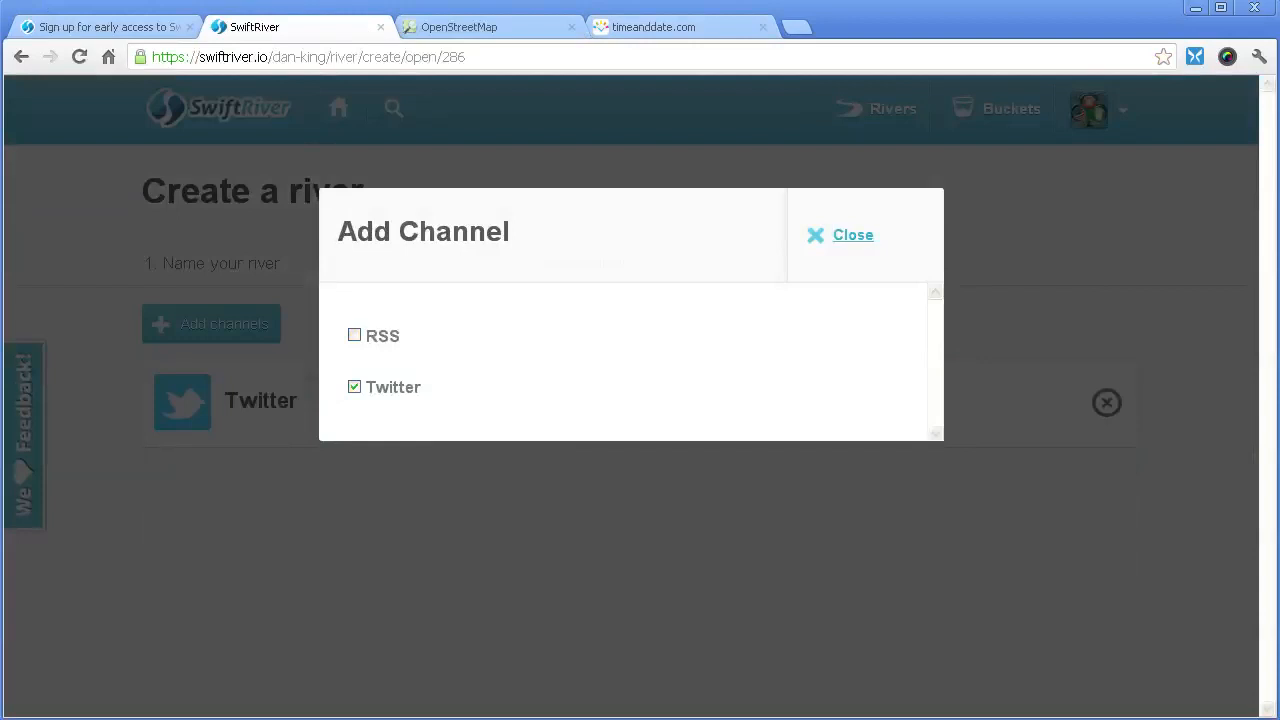
{"action": "left_click", "coordinate": [853, 235]}
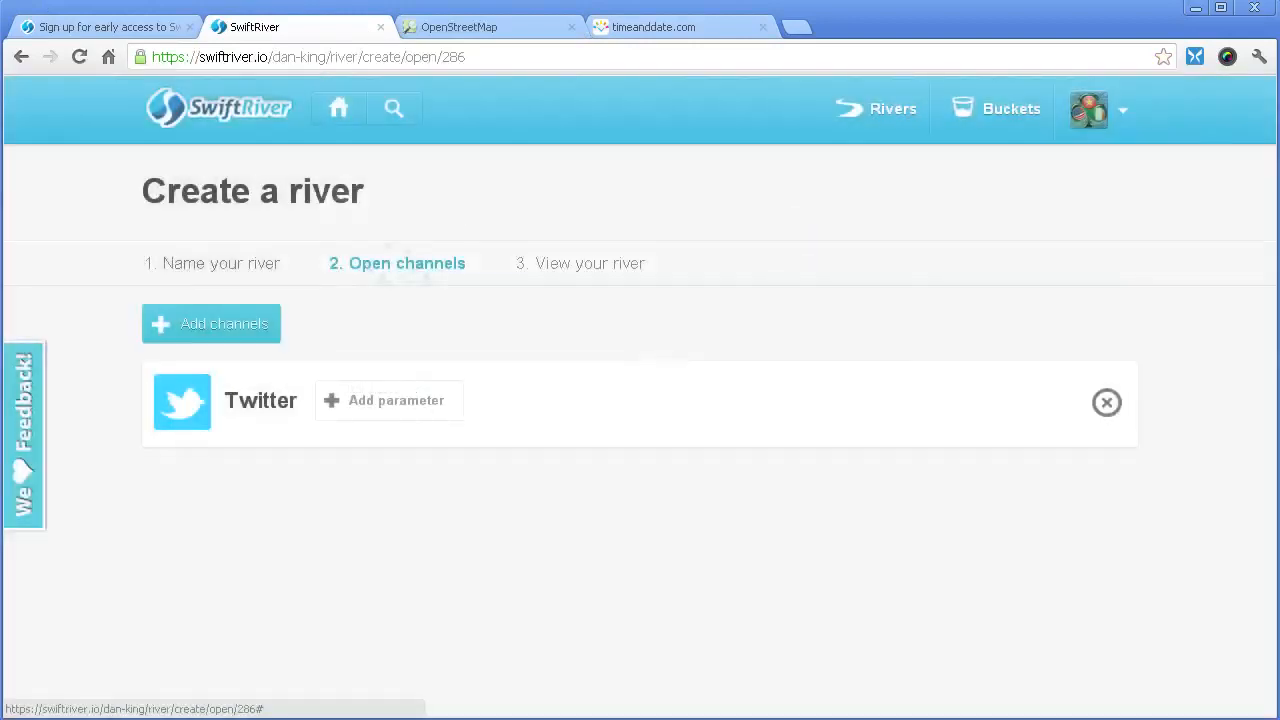
- Add a Keyword parameter '#PugetSoundFloodTest' to the Twitter channel and save it
{"action": "left_click", "coordinate": [389, 401]}
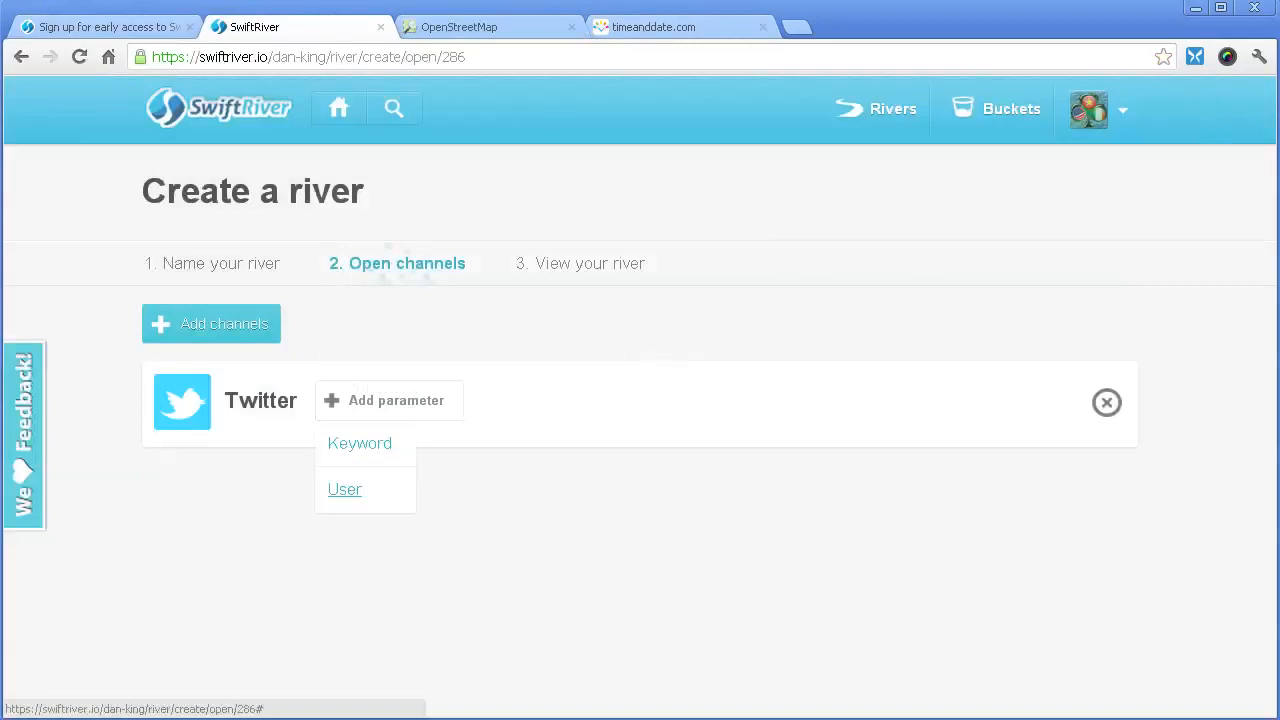
{"action": "left_click", "coordinate": [389, 401]}
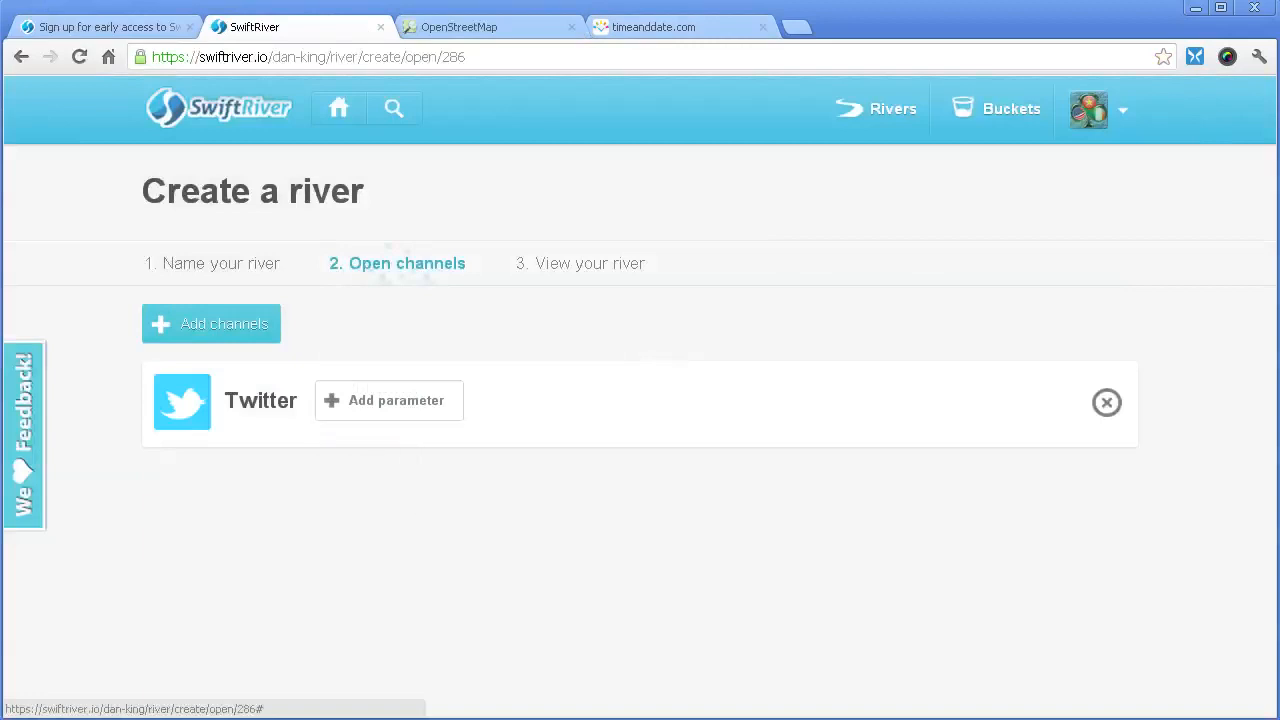
{"action": "left_click", "coordinate": [389, 401]}
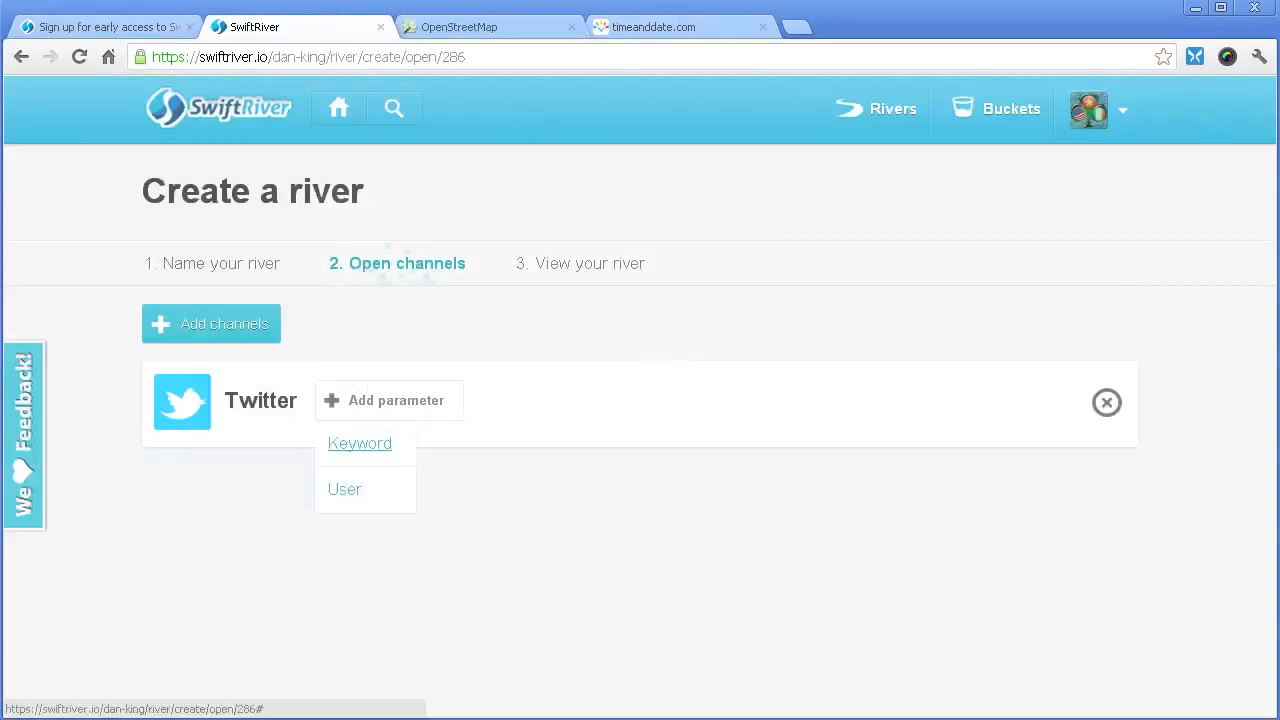
{"action": "left_click", "coordinate": [360, 443]}
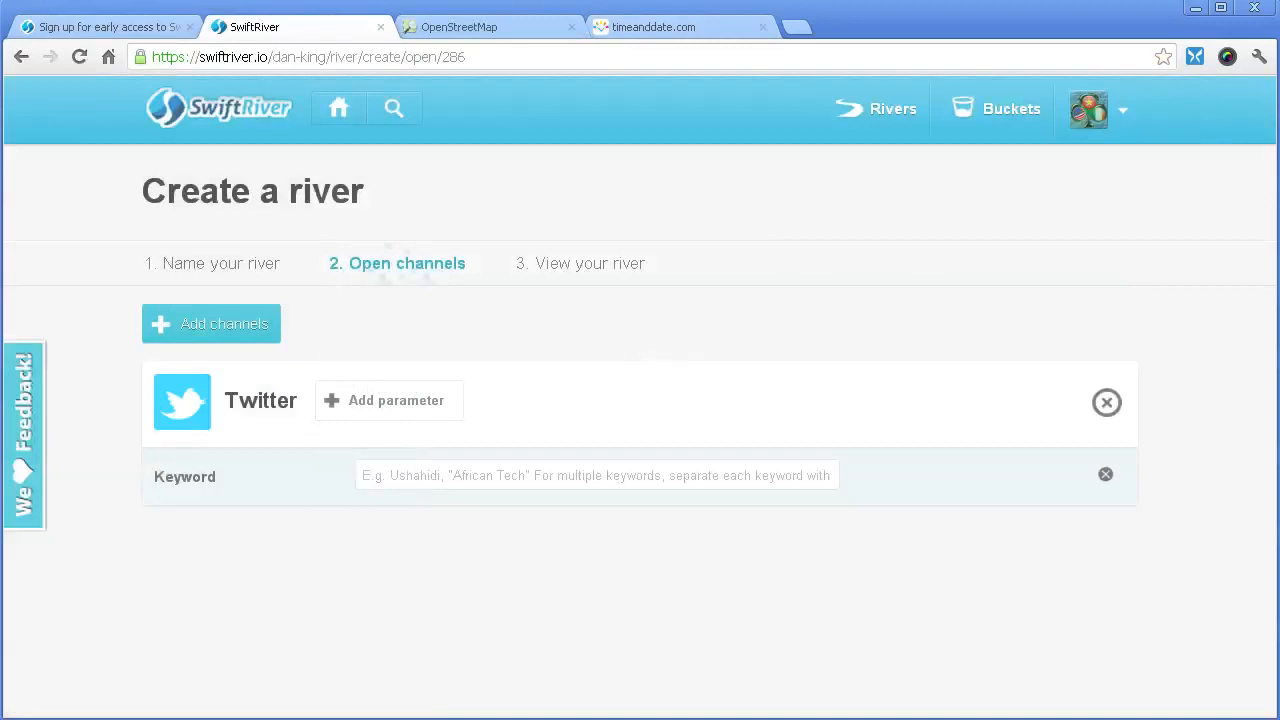
{"action": "left_click", "coordinate": [597, 475]}
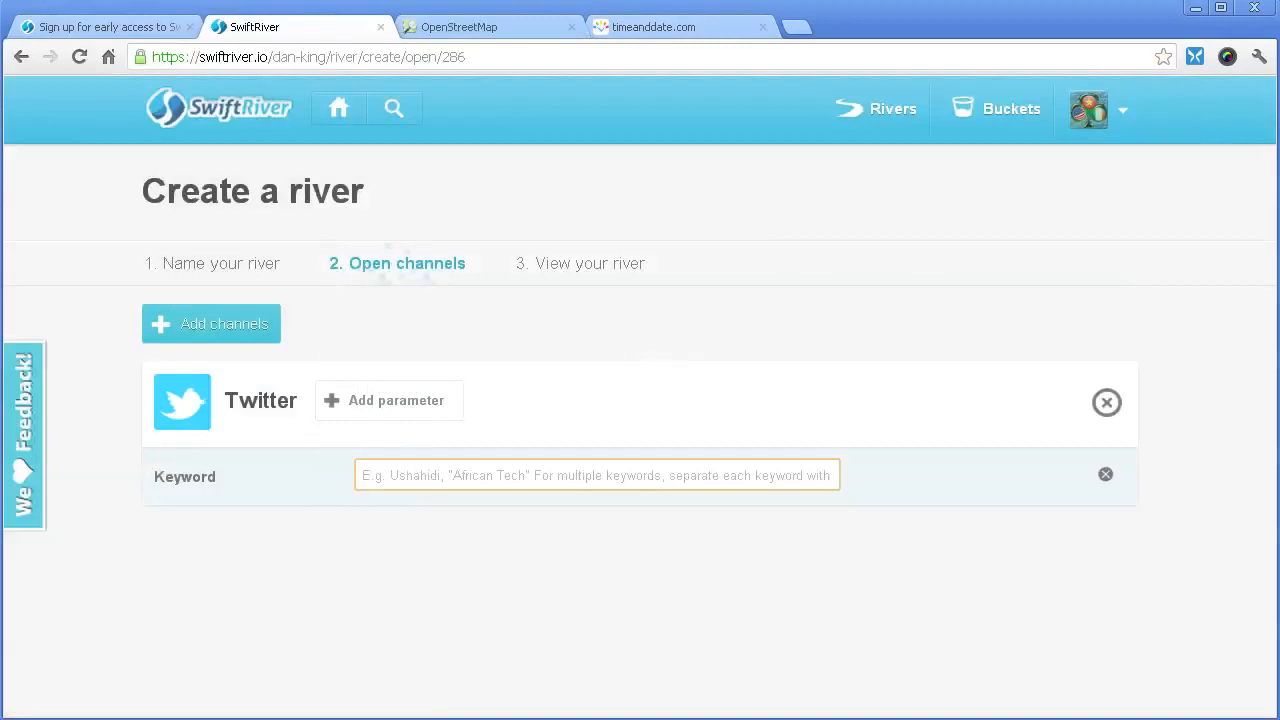
{"action": "type", "text": "#Puget"}
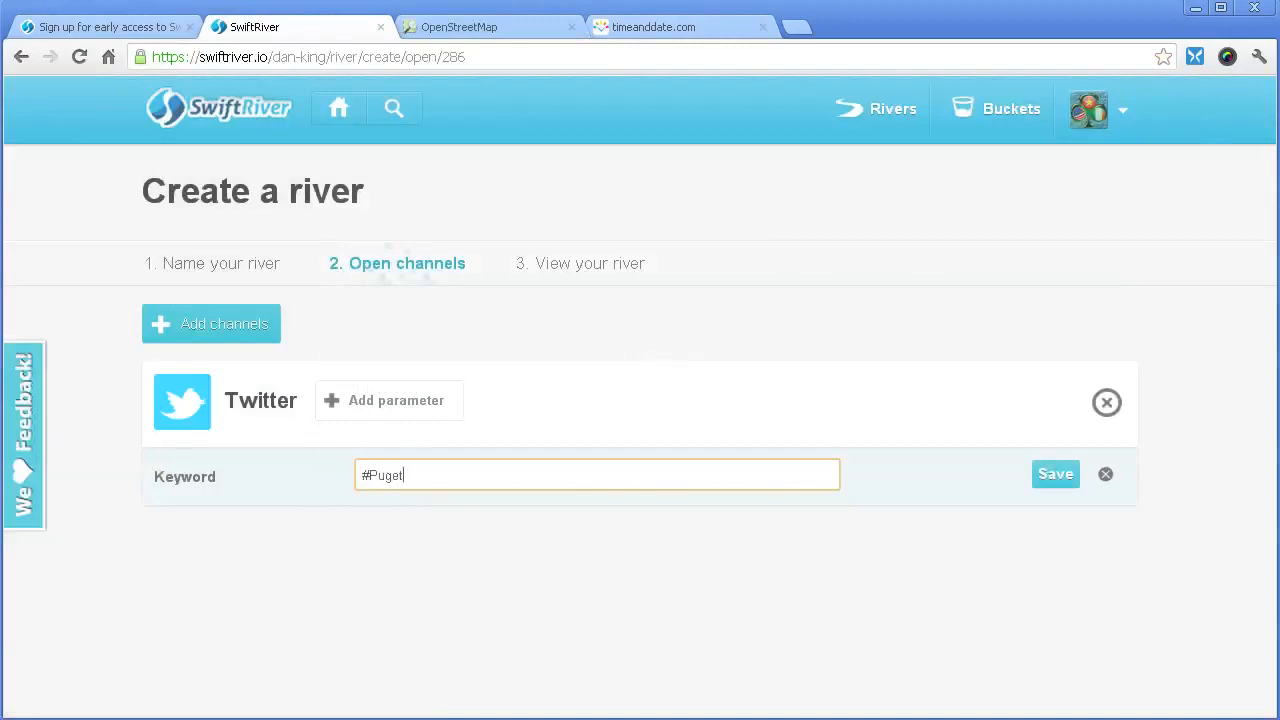
{"action": "key", "text": "BackSpace"}
{"action": "type", "text": "tSoundFloodTest"}
{"action": "key", "text": "Return"}
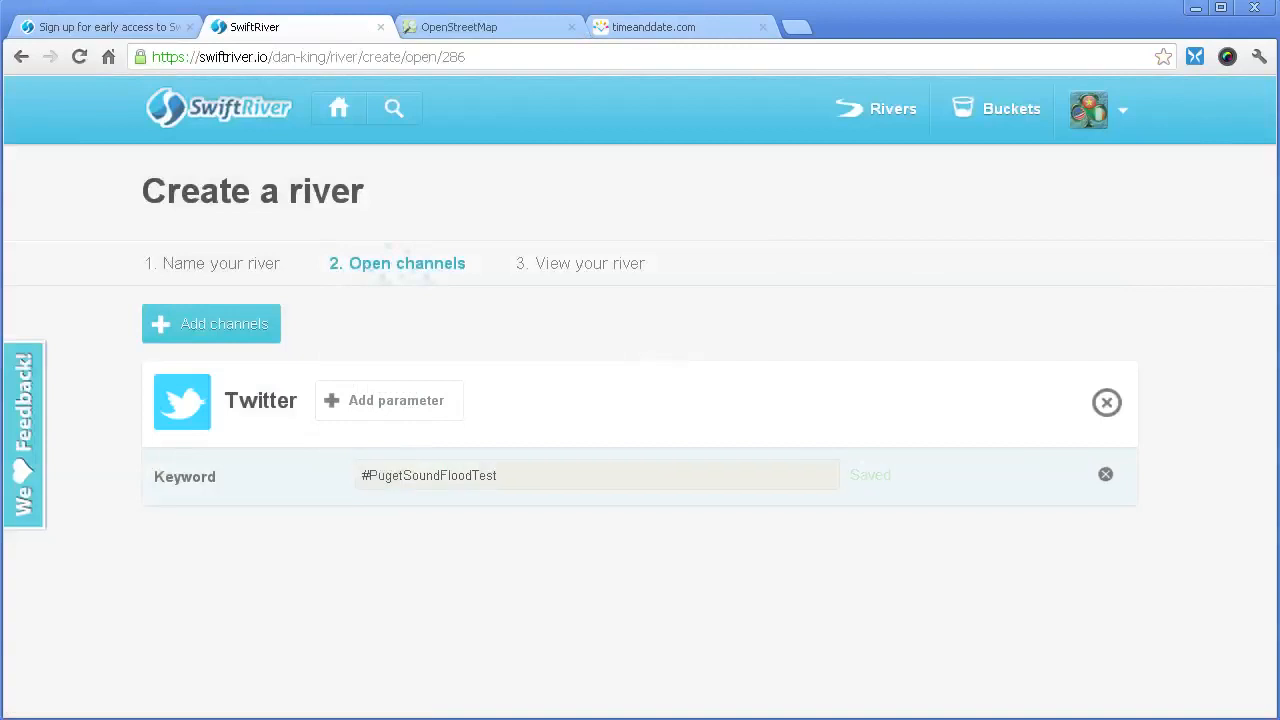
{"action": "left_click", "coordinate": [388, 400]}
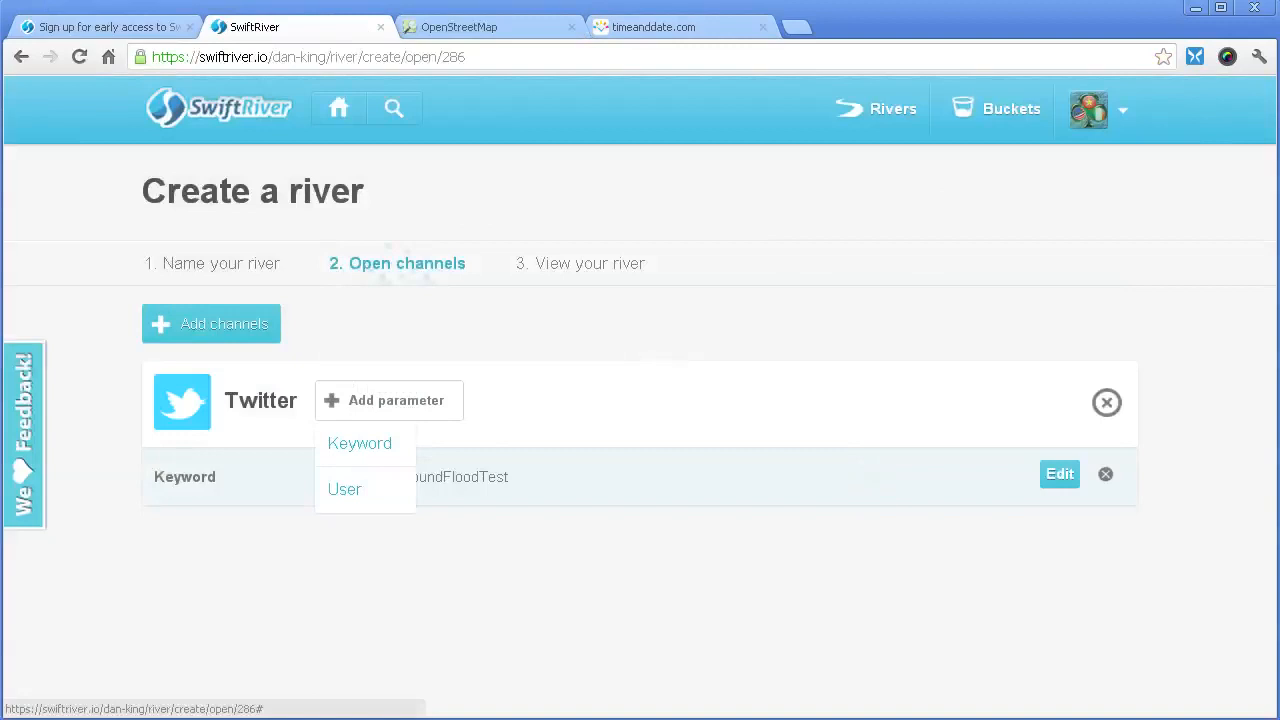
{"action": "left_click", "coordinate": [344, 489]}
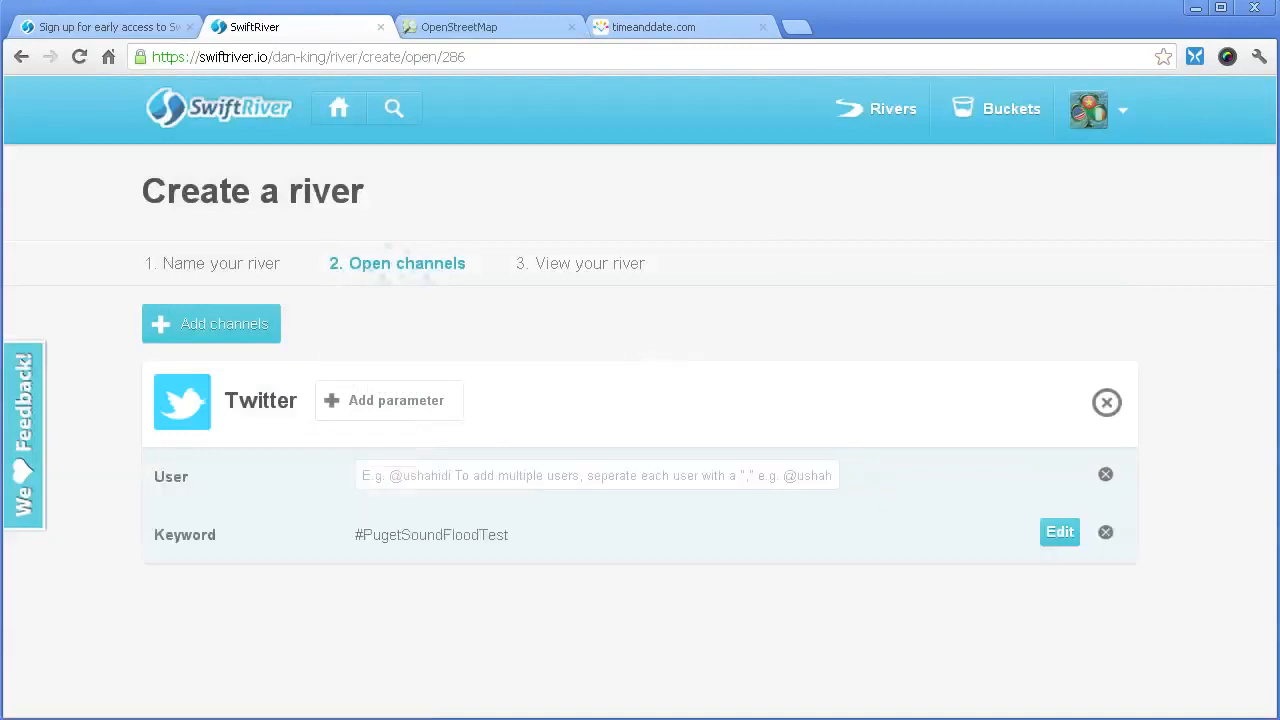
{"action": "left_click", "coordinate": [402, 476]}
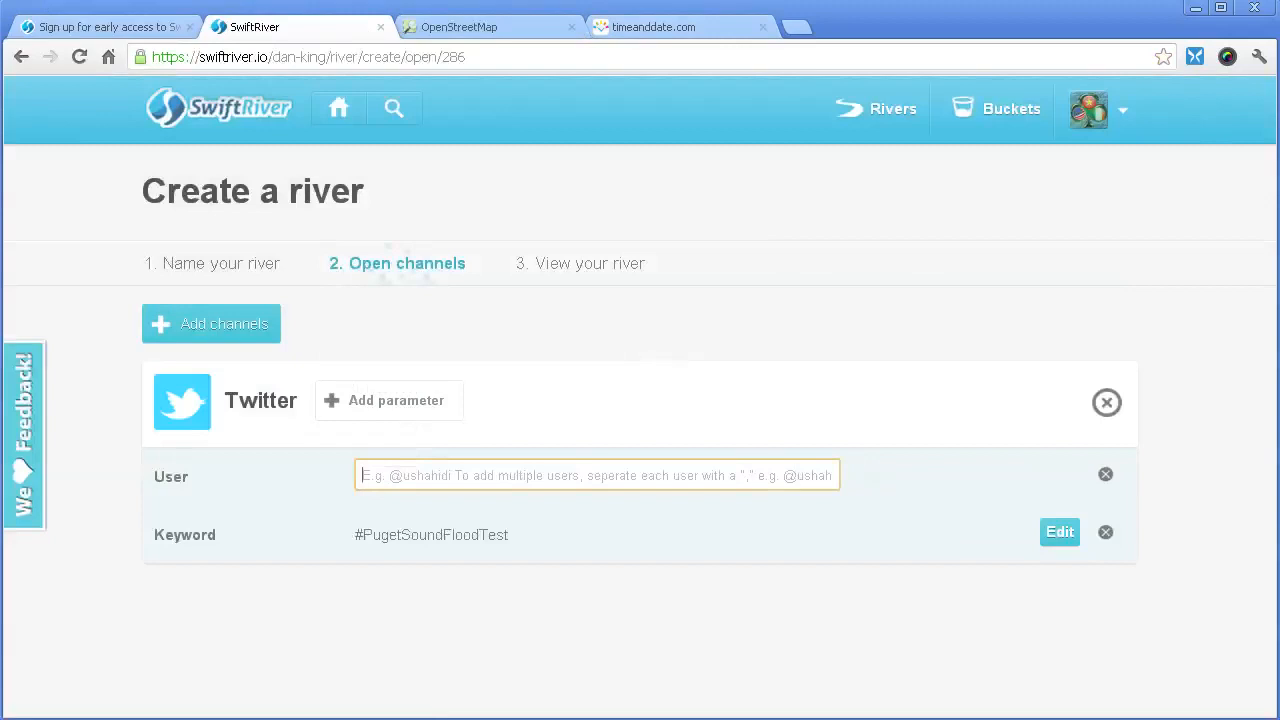
{"action": "type", "text": "@viewpont"}
{"action": "key", "text": "BackSpace"}
{"action": "key", "text": "BackSpace"}
{"action": "type", "text": "intpro"}
{"action": "key", "text": "Tab"}
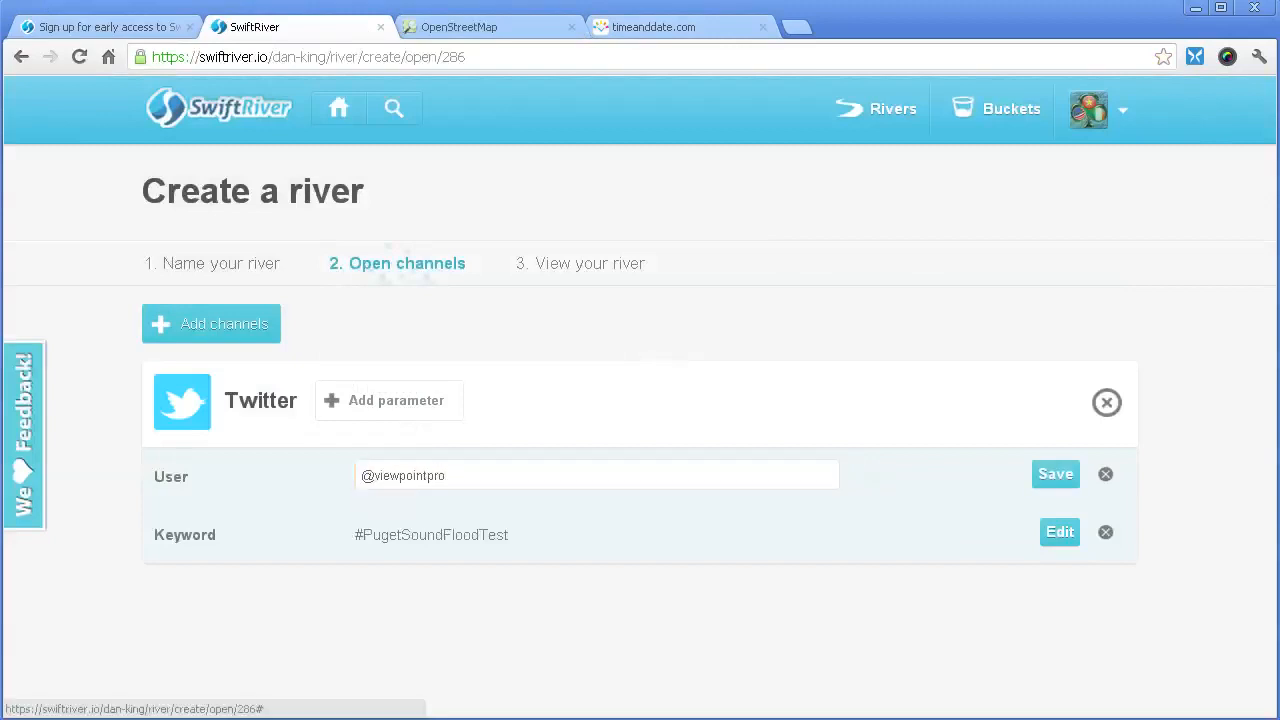
{"action": "key", "text": "Return"}
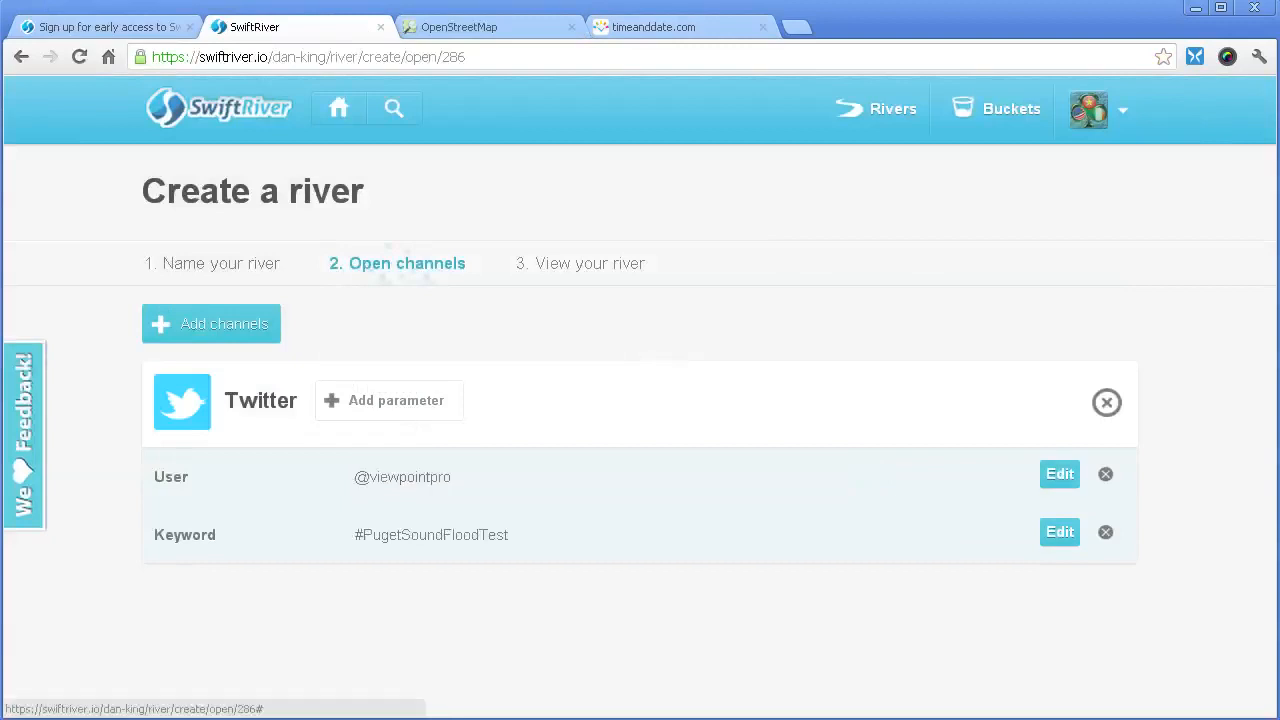
{"action": "left_click", "coordinate": [1059, 474]}
{"action": "type", "text": "2"}
{"action": "key", "text": "Return"}
{"action": "left_click", "coordinate": [1105, 474]}
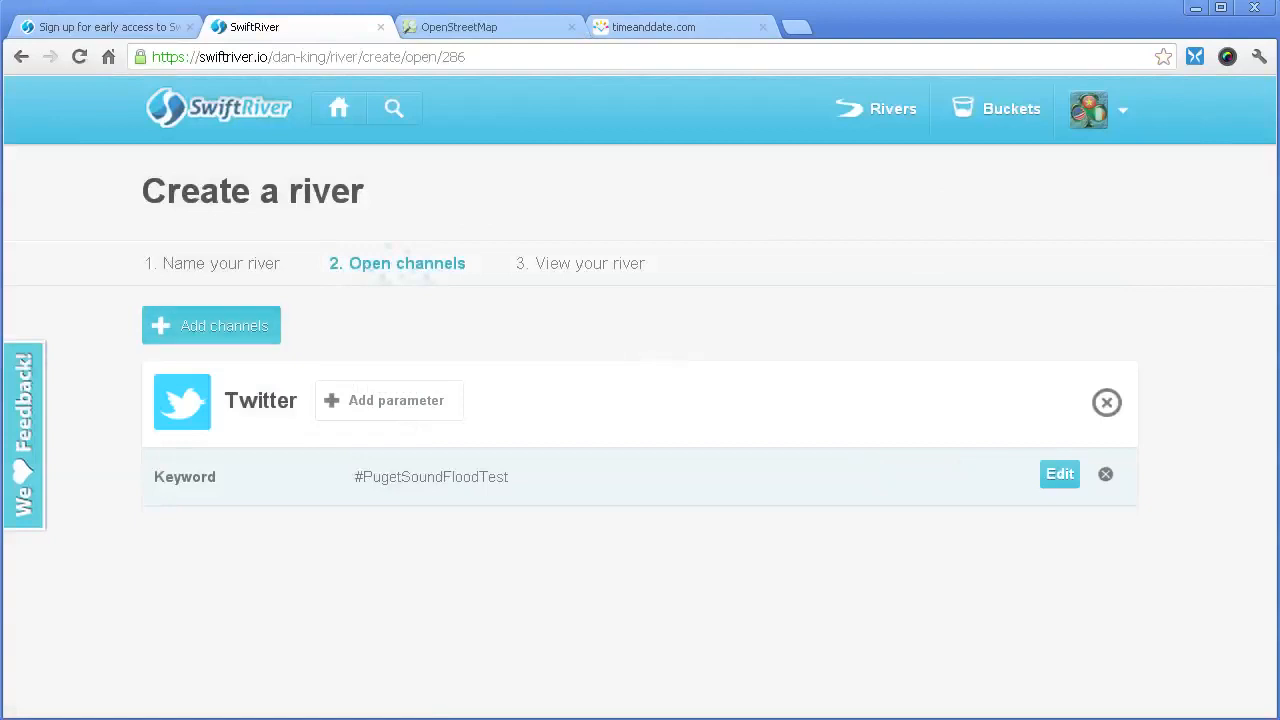
{"action": "left_click", "coordinate": [211, 324]}
{"action": "left_click", "coordinate": [354, 335]}
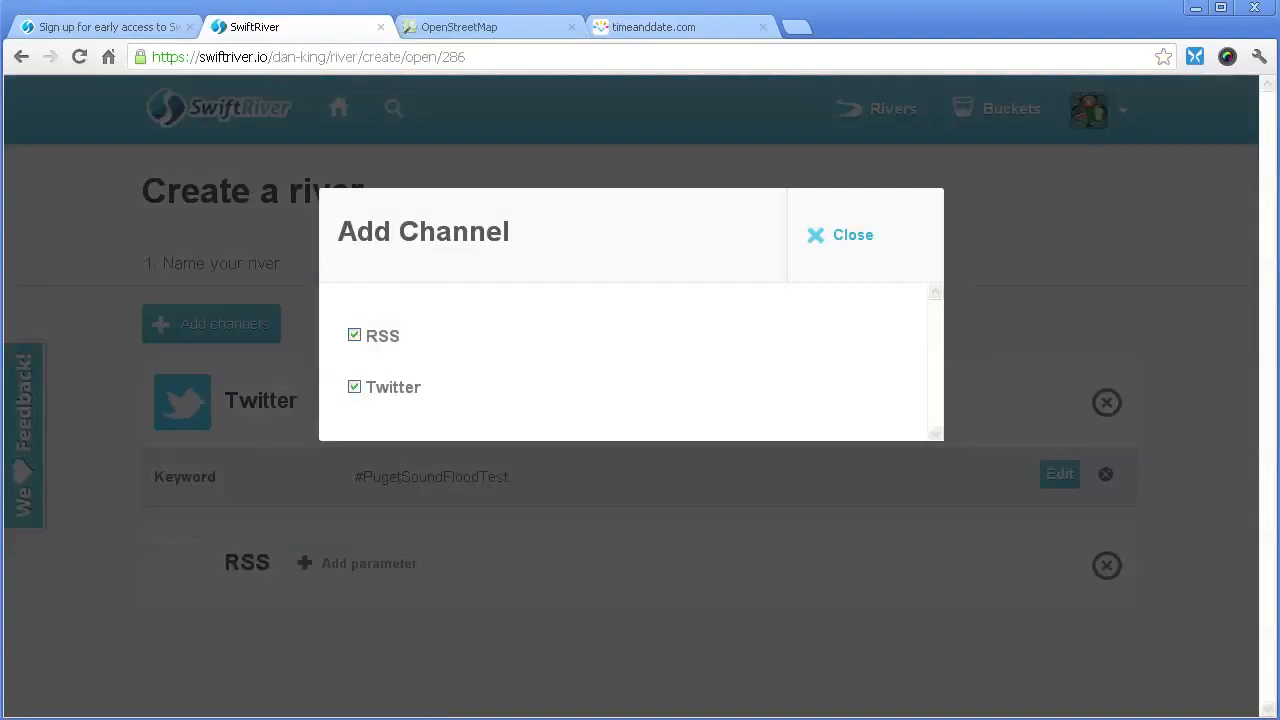
{"action": "left_click", "coordinate": [853, 234]}
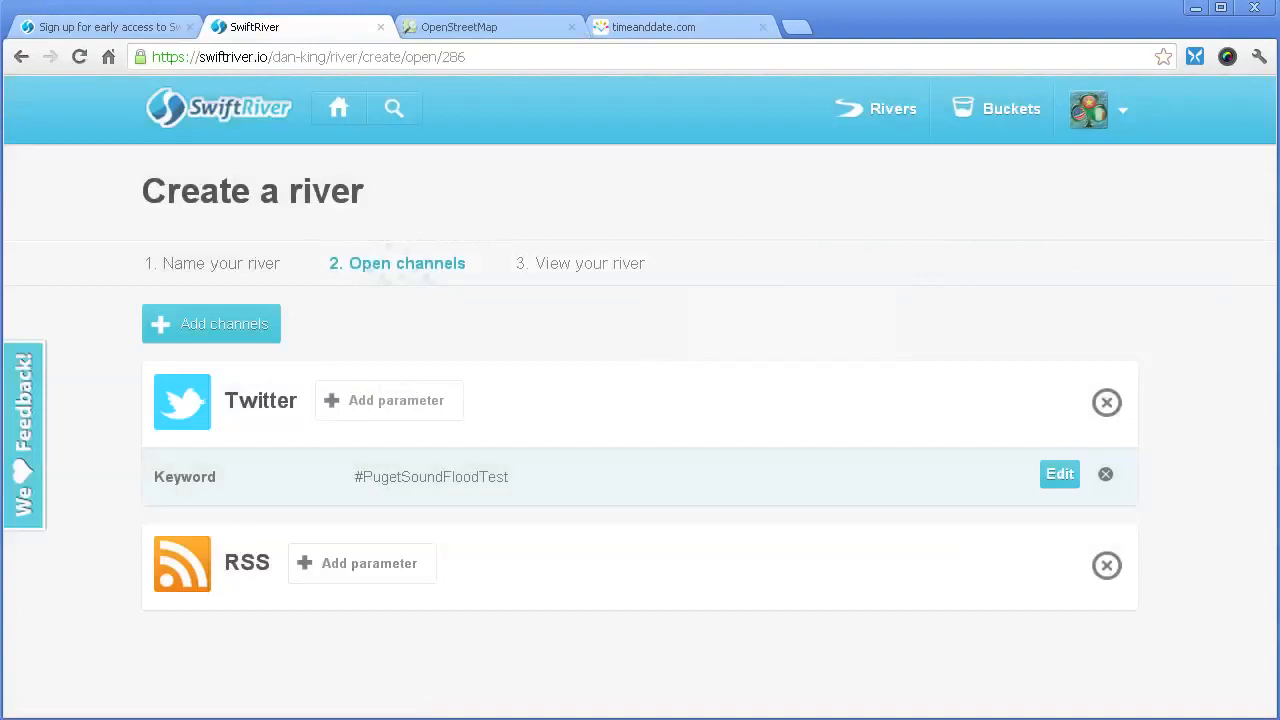
{"action": "left_click", "coordinate": [1107, 566]}
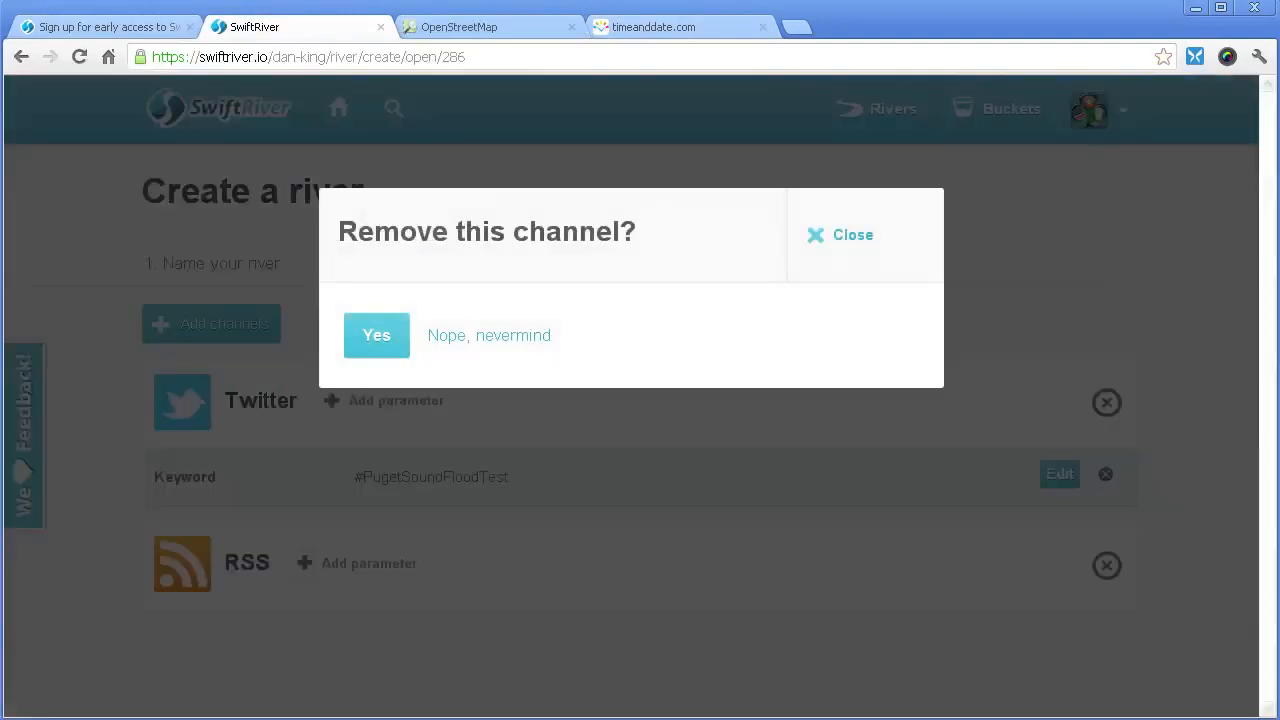
{"action": "left_click", "coordinate": [376, 336]}
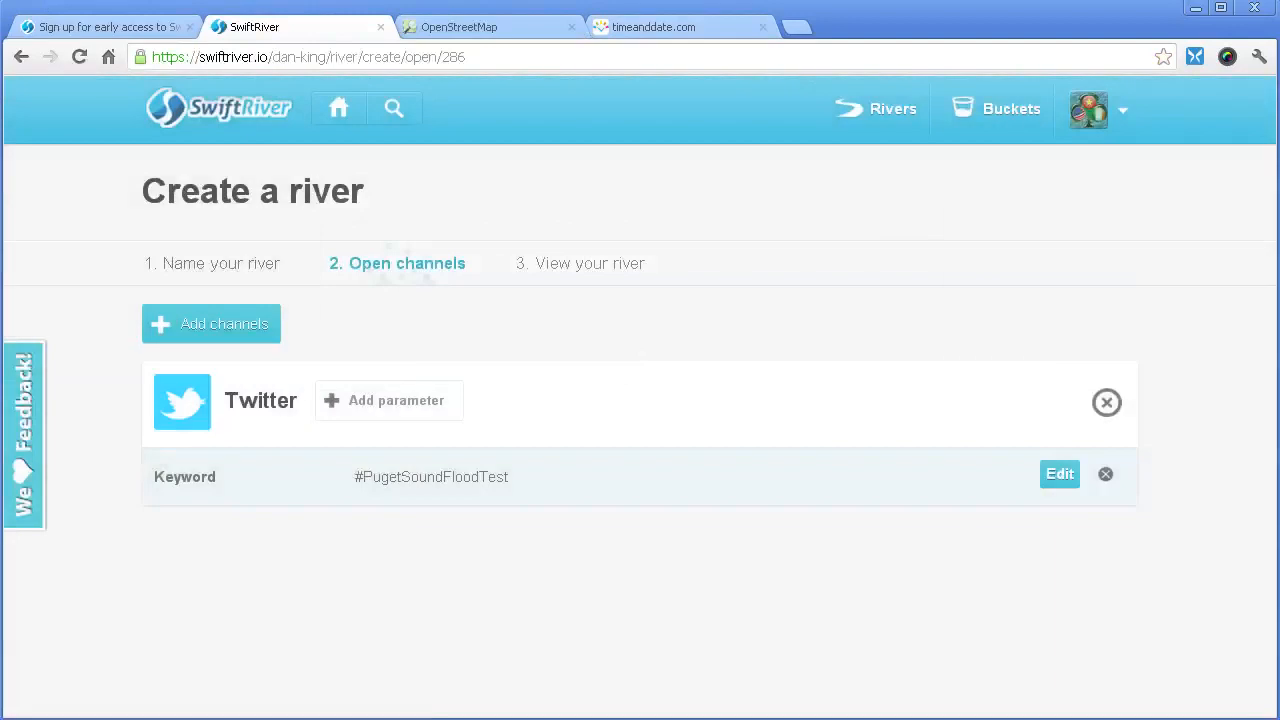
- Advance to step 3, 'View your river'
{"action": "left_click", "coordinate": [581, 264]}
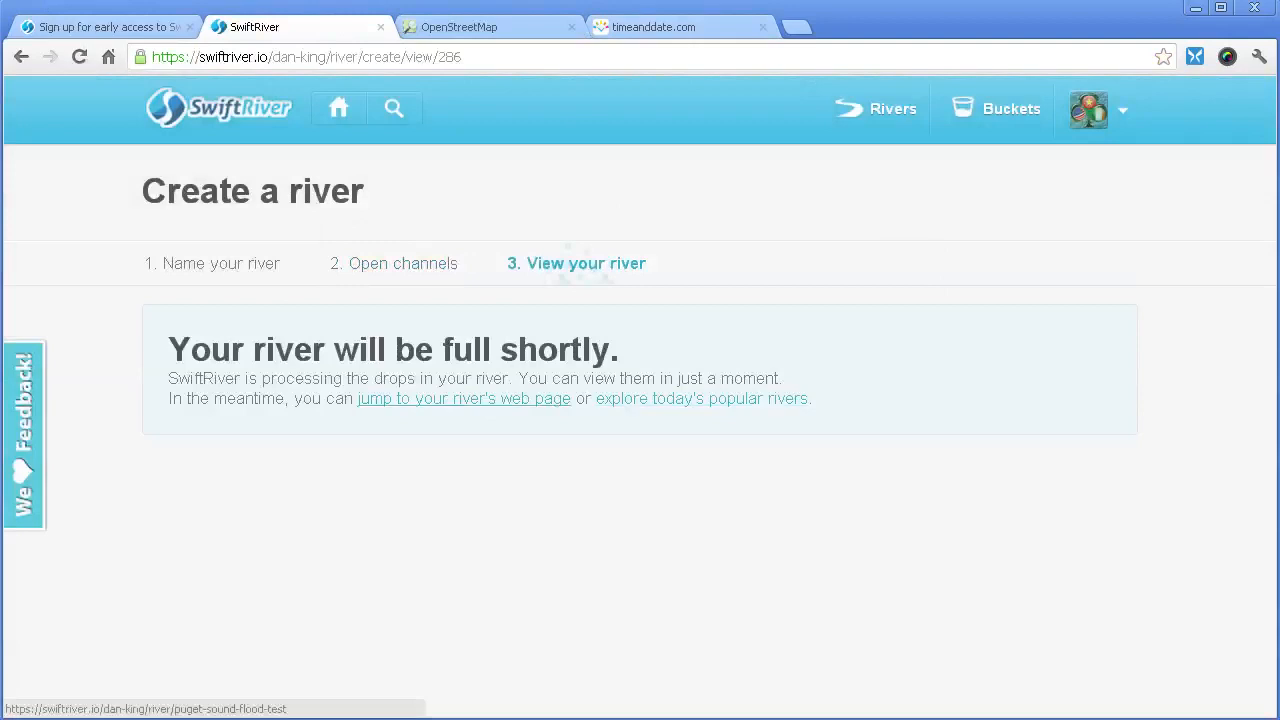
- Open the Puget Sound Flood Test river page and cycle through Drops, Photos, Trends, then List
{"action": "left_click", "coordinate": [464, 398]}
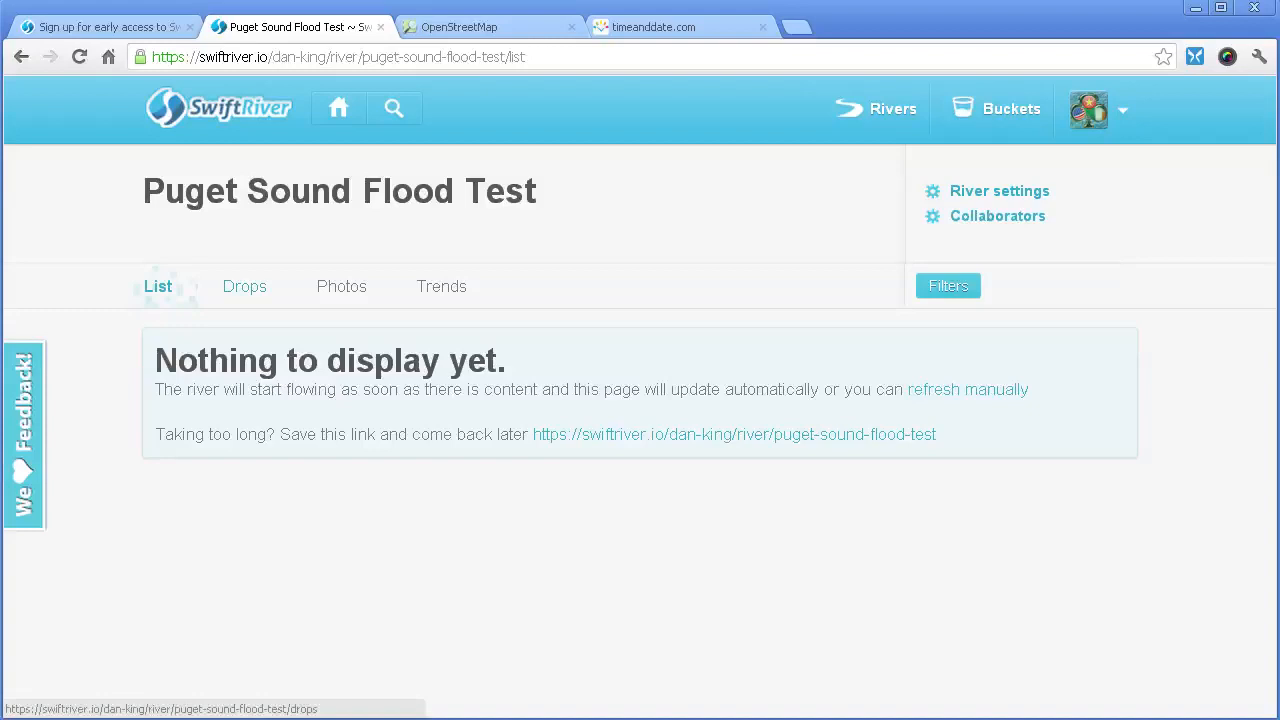
{"action": "left_click", "coordinate": [244, 286]}
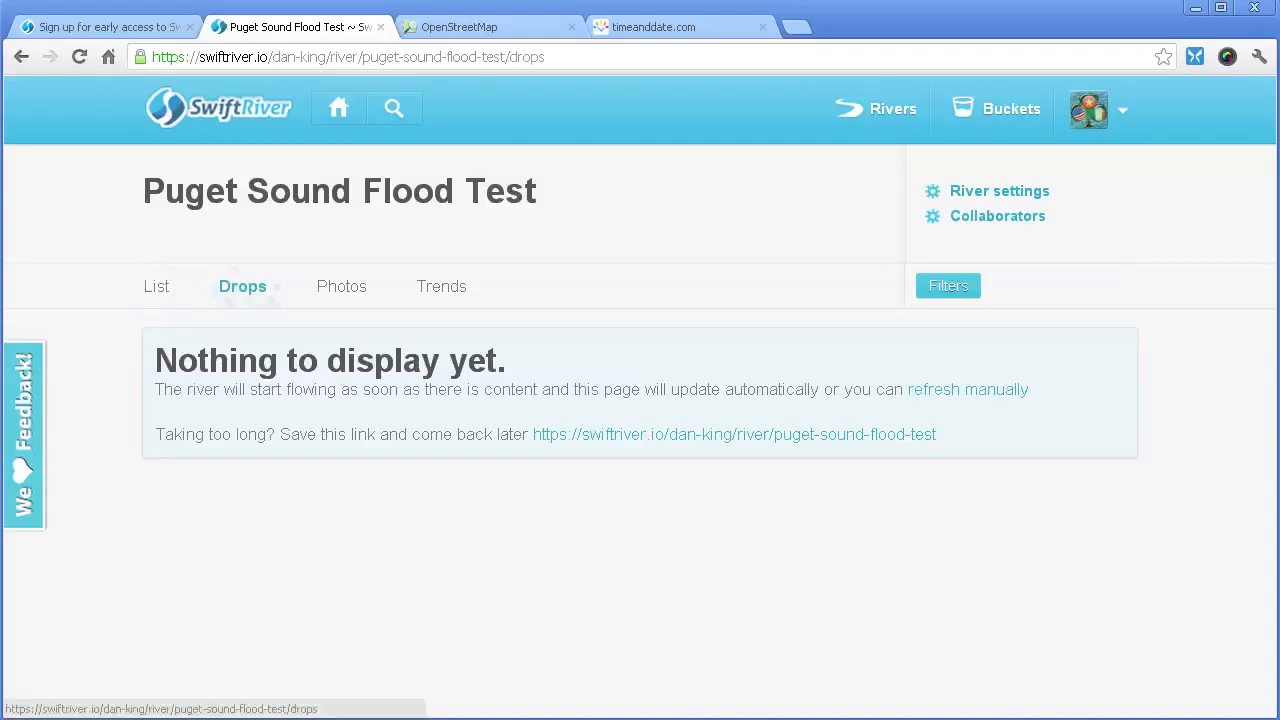
{"action": "left_click", "coordinate": [341, 286]}
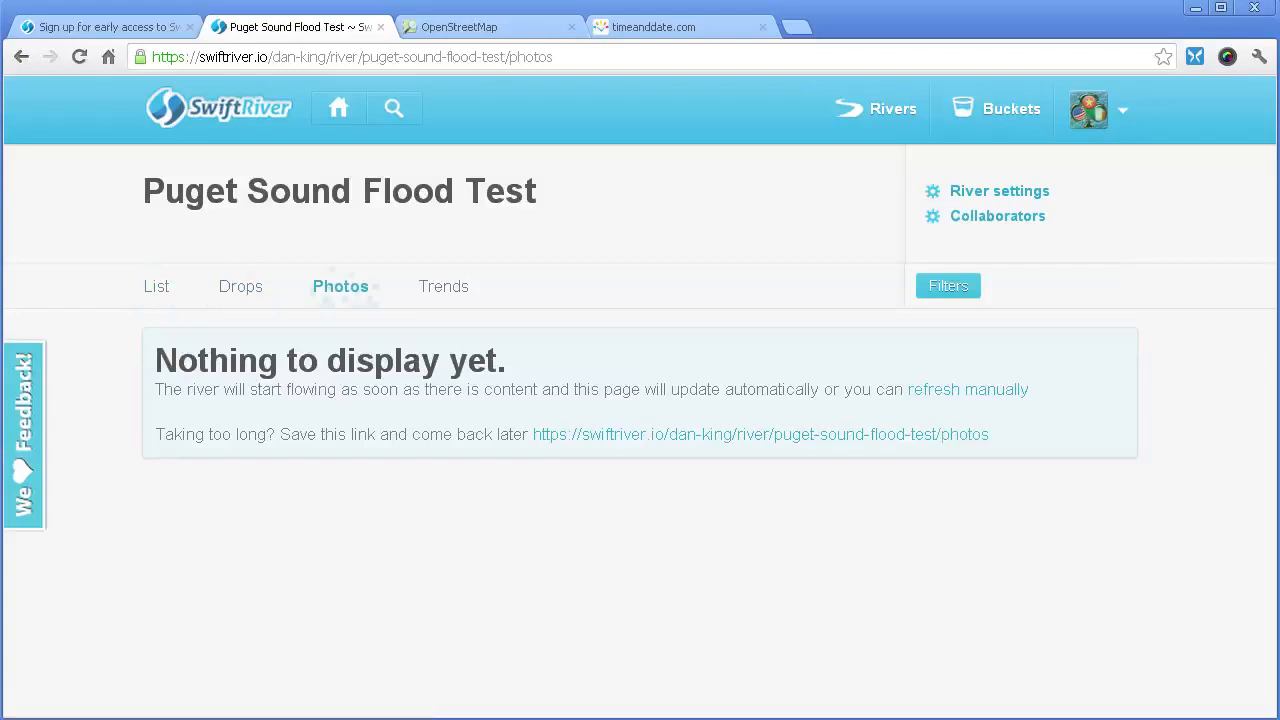
{"action": "left_click", "coordinate": [444, 286]}
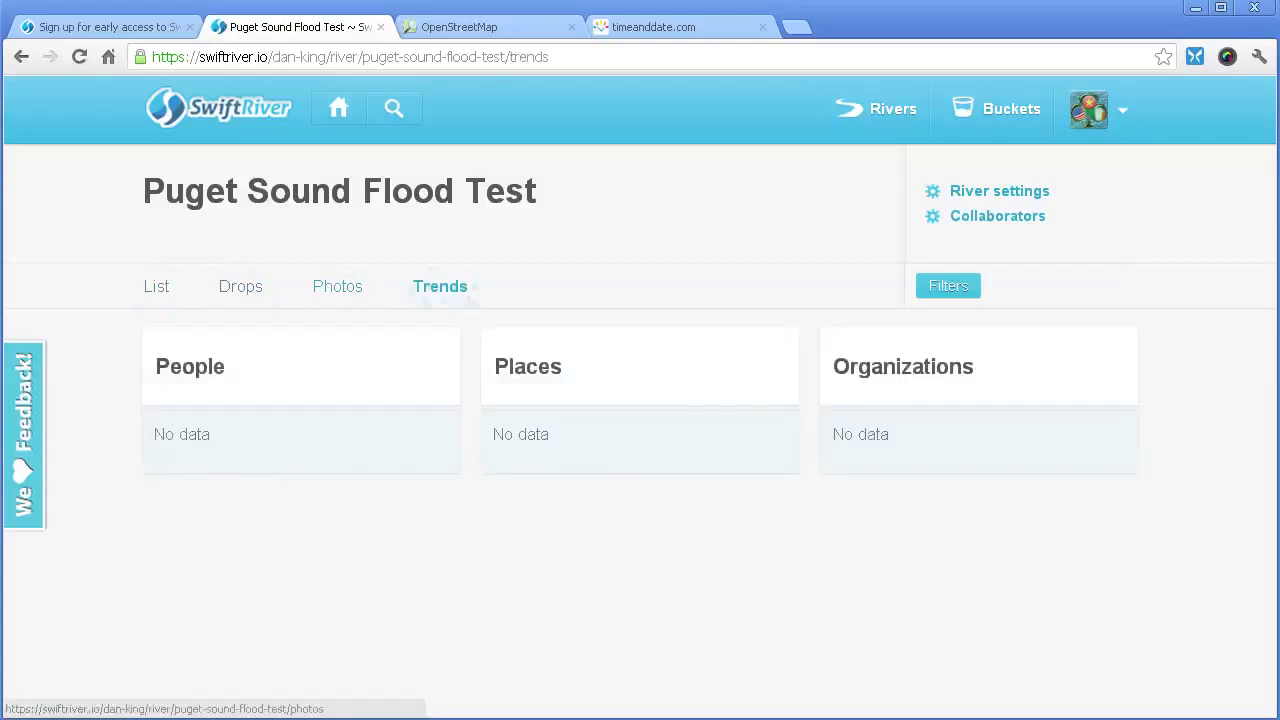
{"action": "left_click", "coordinate": [337, 286]}
{"action": "left_click", "coordinate": [241, 286]}
{"action": "left_click", "coordinate": [157, 286]}
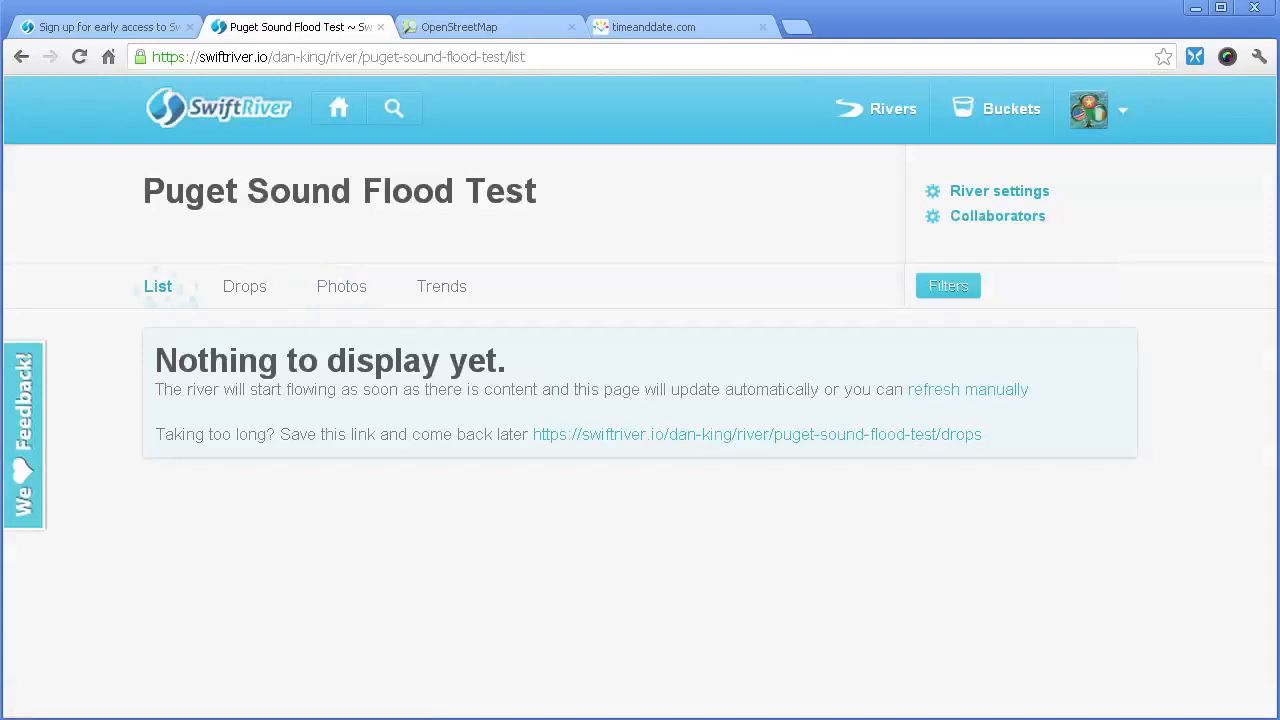